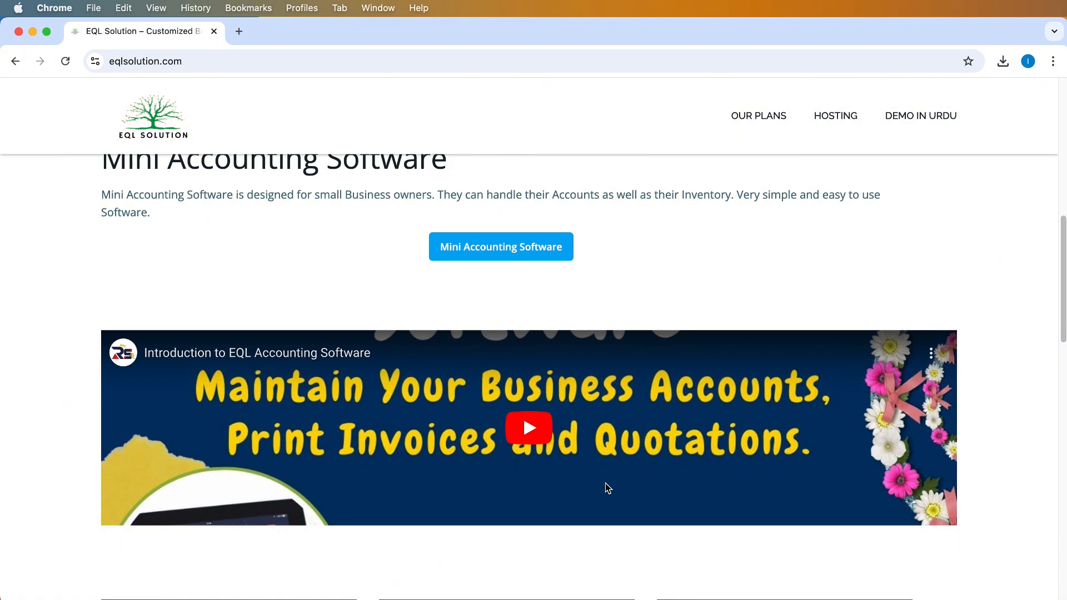
# Browse the eqlsolution.com page and open the Mini Accounting Software login page
pyautogui.scroll(-5, 607, 488)
pyautogui.scroll(-5, 608, 488)
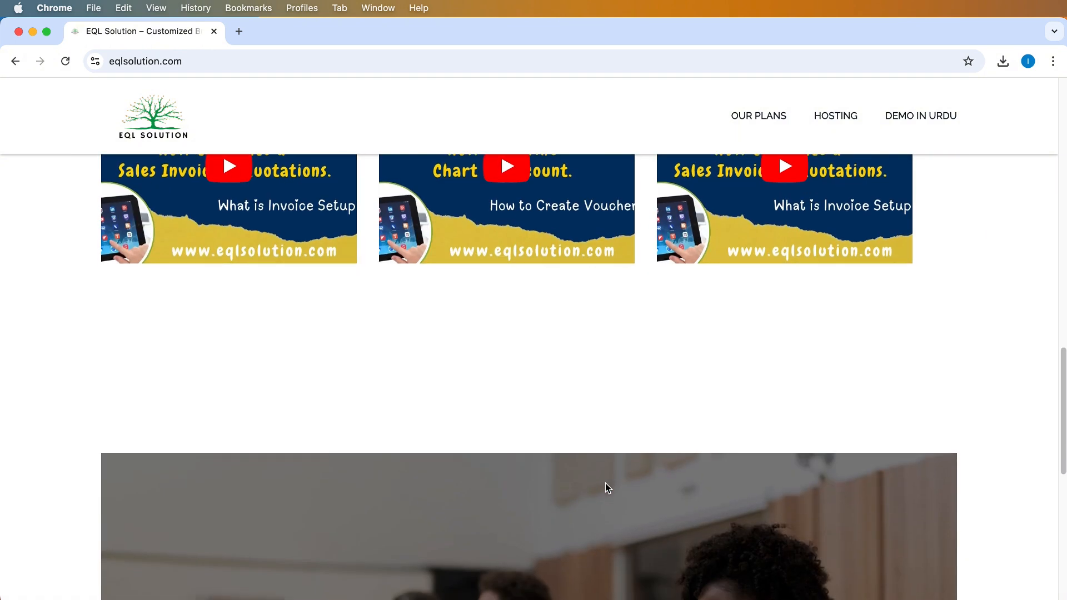
pyautogui.scroll(-5, 606, 483)
pyautogui.scroll(-3, 606, 484)
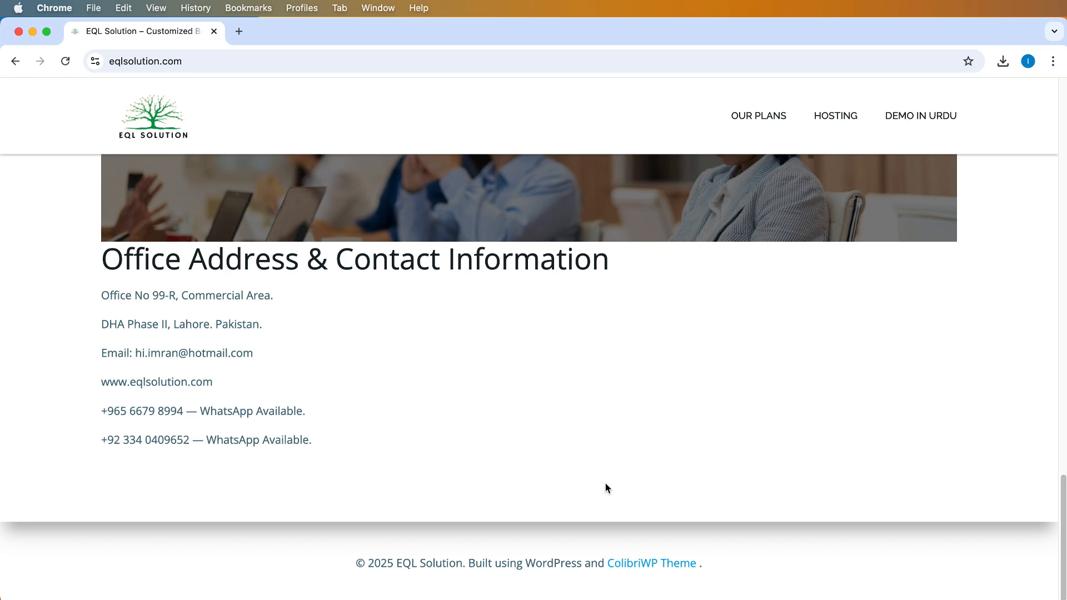
pyautogui.scroll(8, 606, 482)
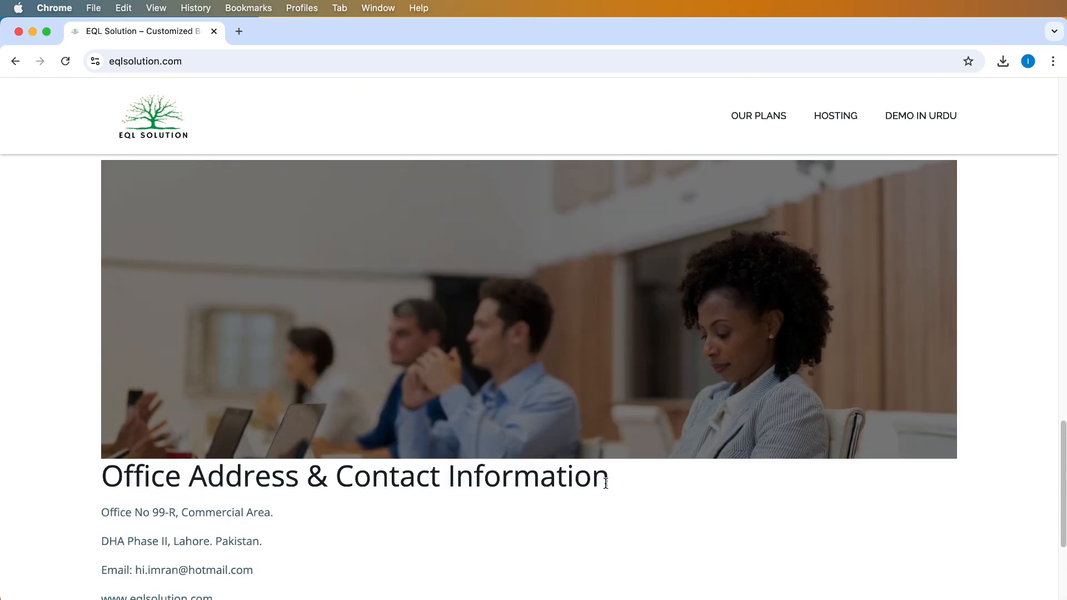
pyautogui.scroll(10, 605, 483)
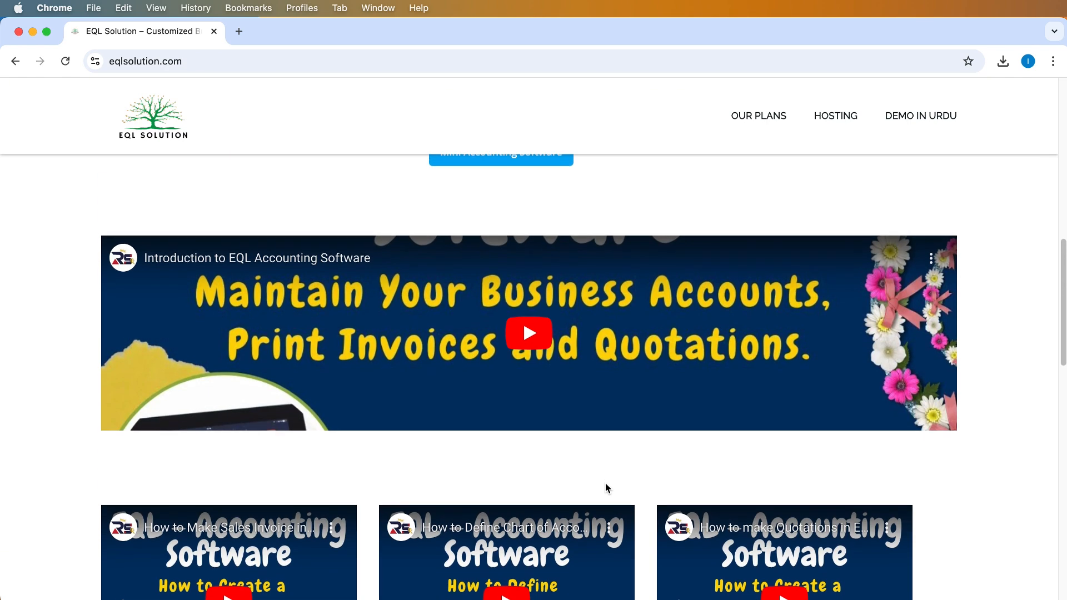
pyautogui.scroll(3, 605, 483)
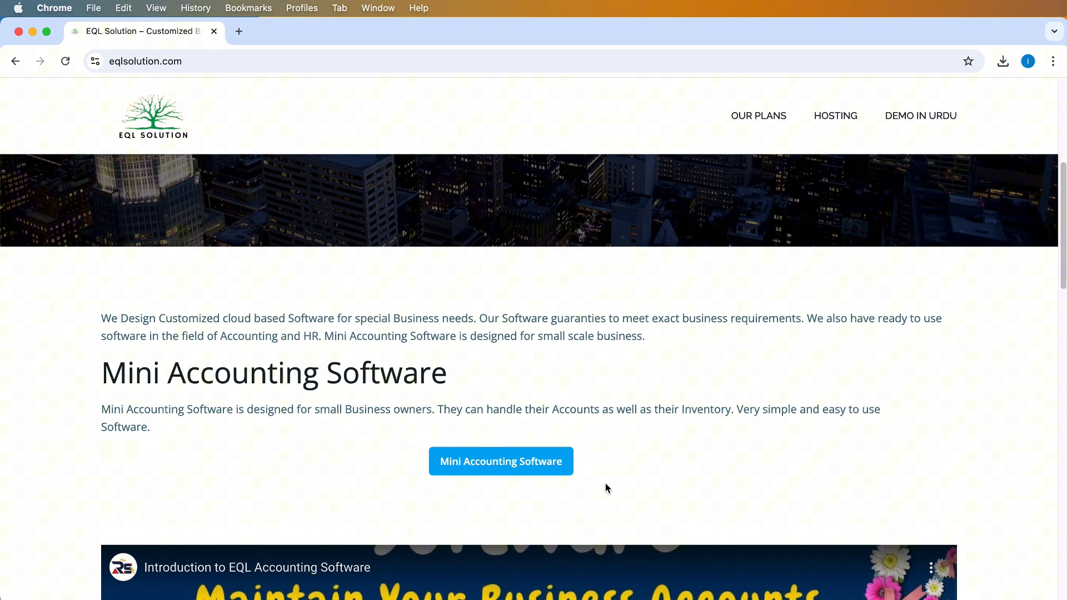
pyautogui.click(516, 465)
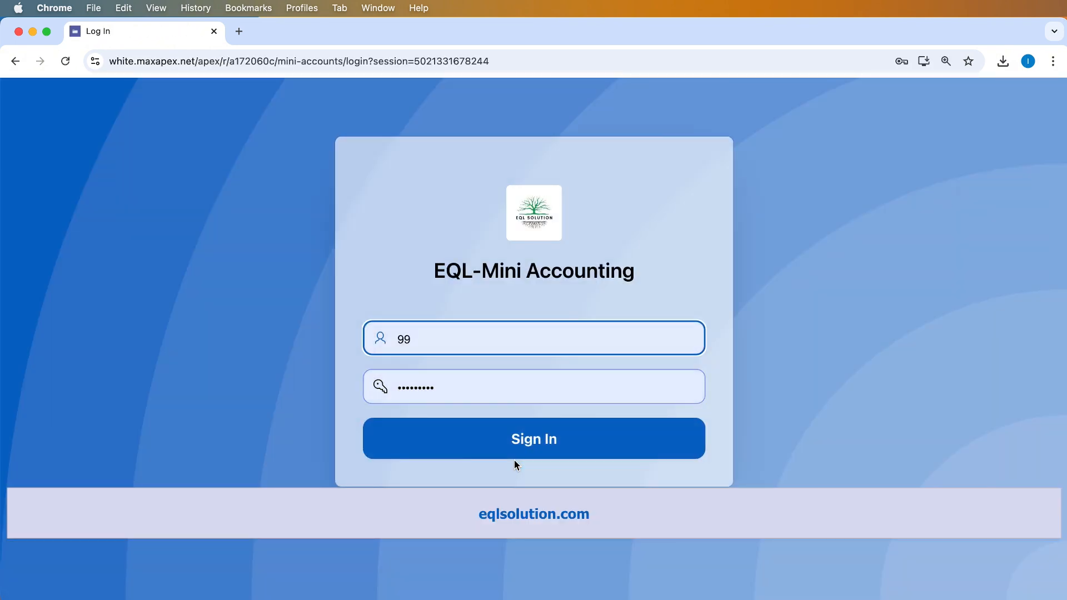
# Re-enter the user ID and password, then sign in to the LaLa Foods dashboard
pyautogui.click(429, 336)
pyautogui.write('600')
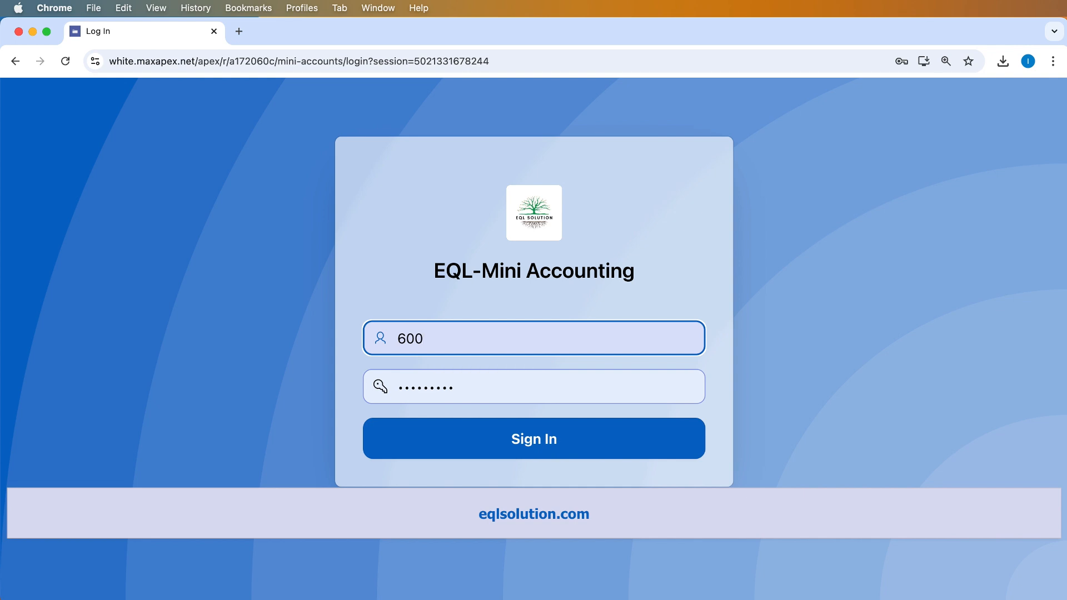
pyautogui.press('Tab')
pyautogui.write('******')
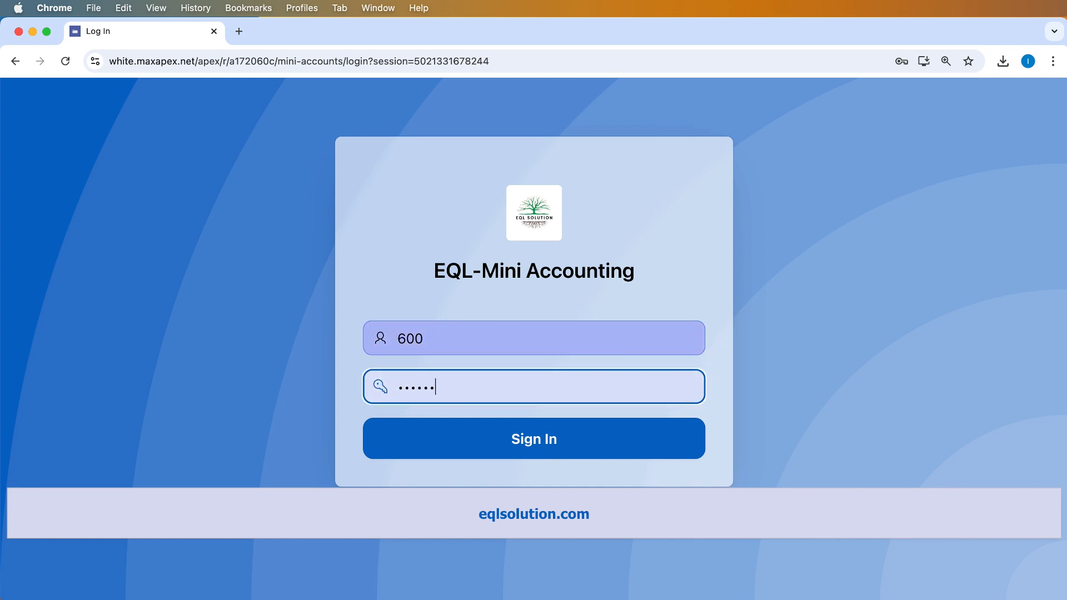
pyautogui.click(634, 450)
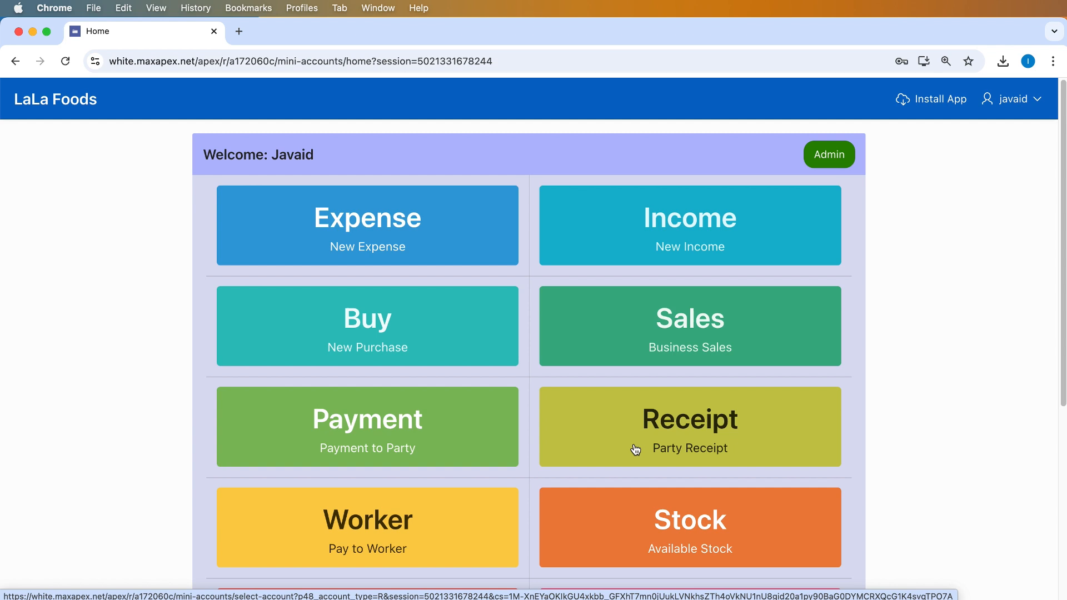
pyautogui.scroll(-3, 636, 450)
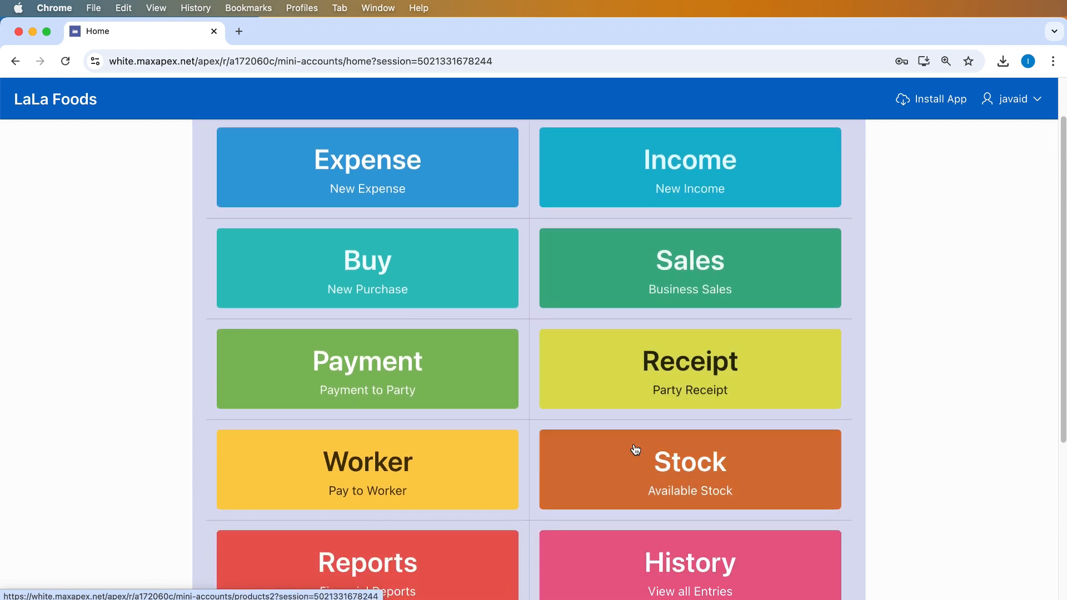
pyautogui.scroll(-5, 635, 449)
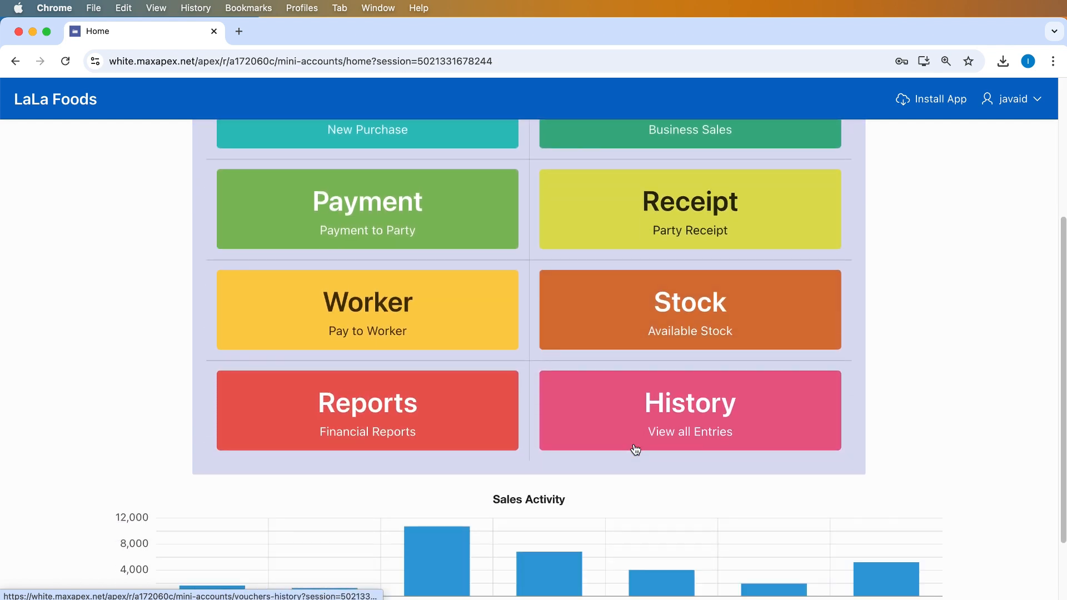
pyautogui.scroll(-3, 636, 449)
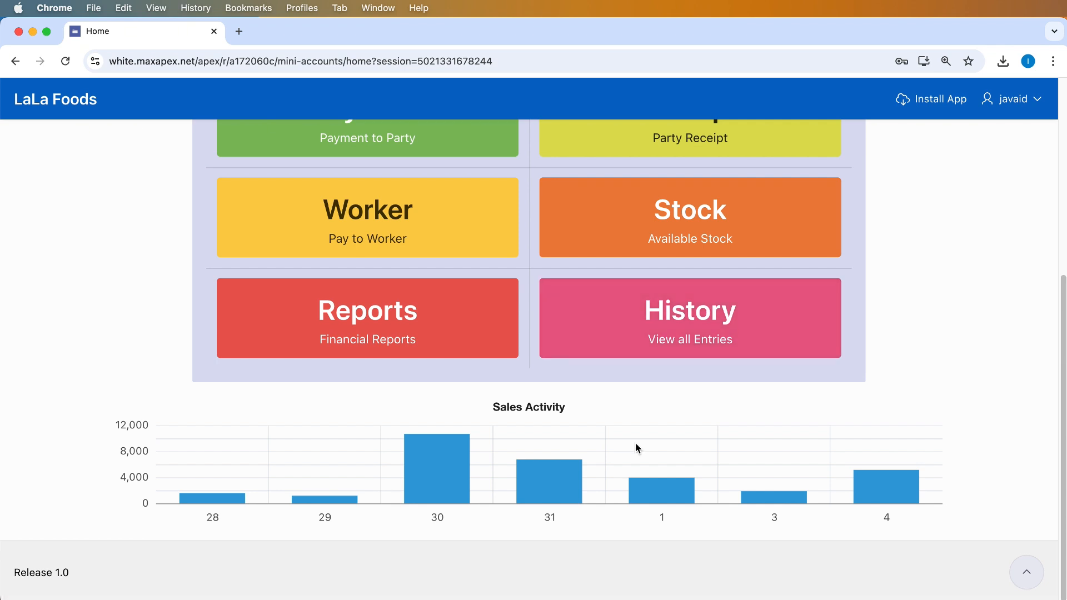
pyautogui.scroll(5, 635, 443)
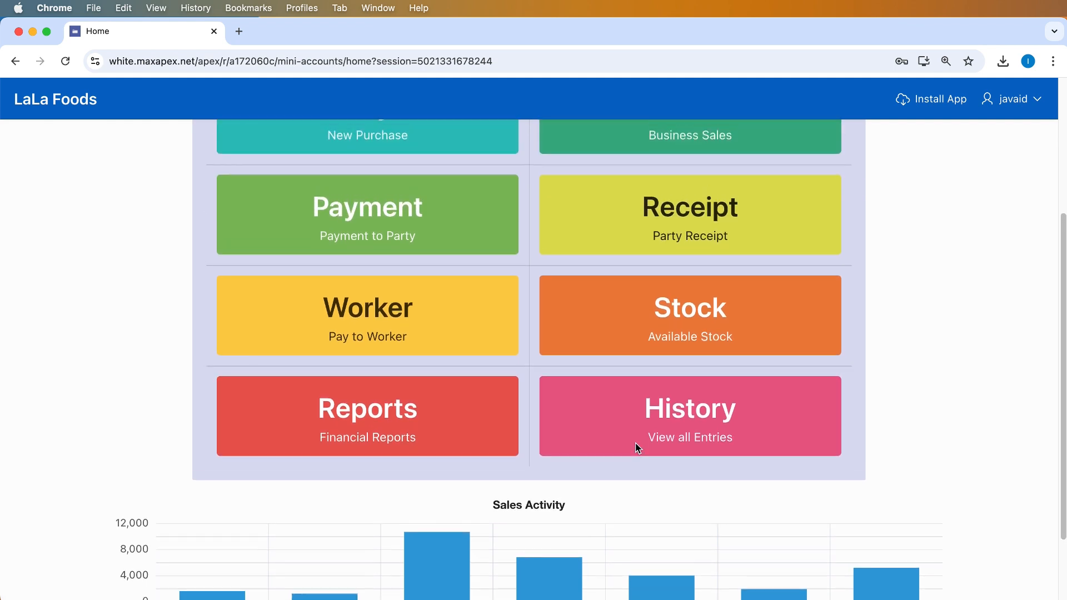
pyautogui.scroll(3, 638, 448)
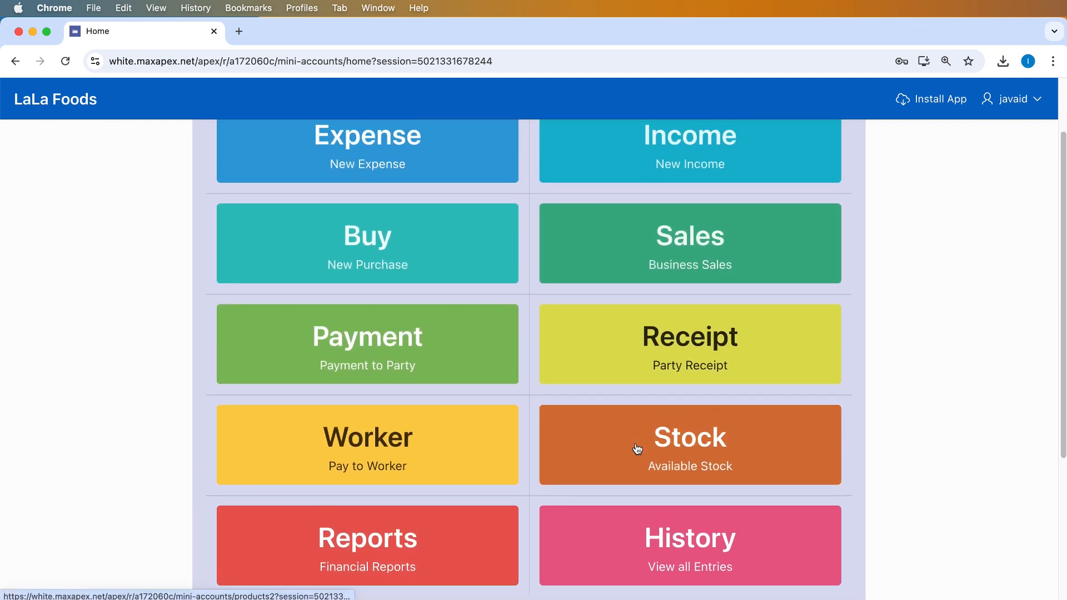
pyautogui.scroll(3, 638, 449)
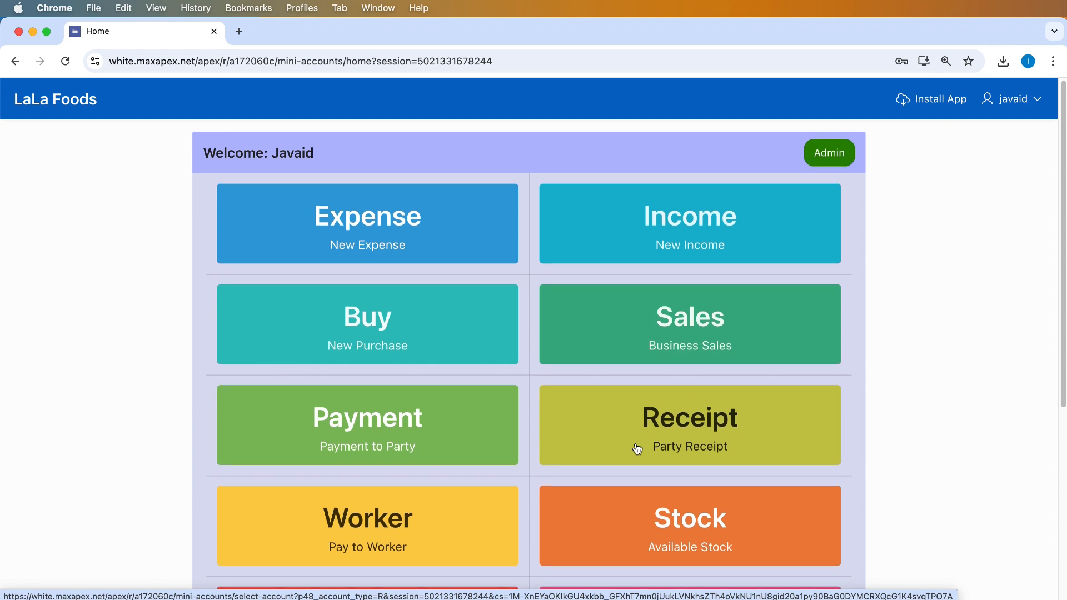
pyautogui.scroll(-2, 638, 449)
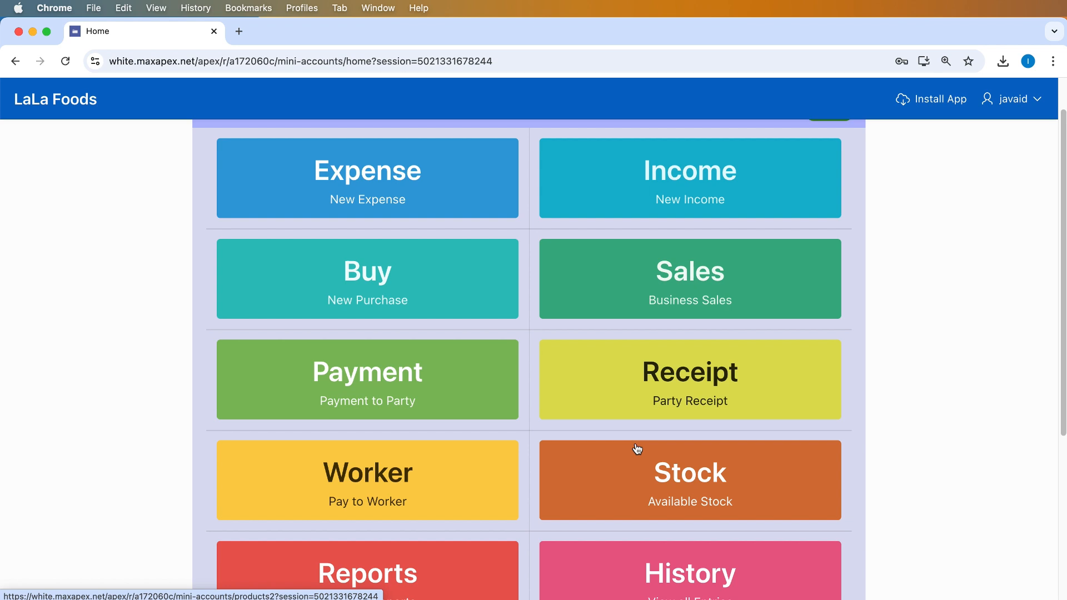
pyautogui.scroll(-2, 637, 449)
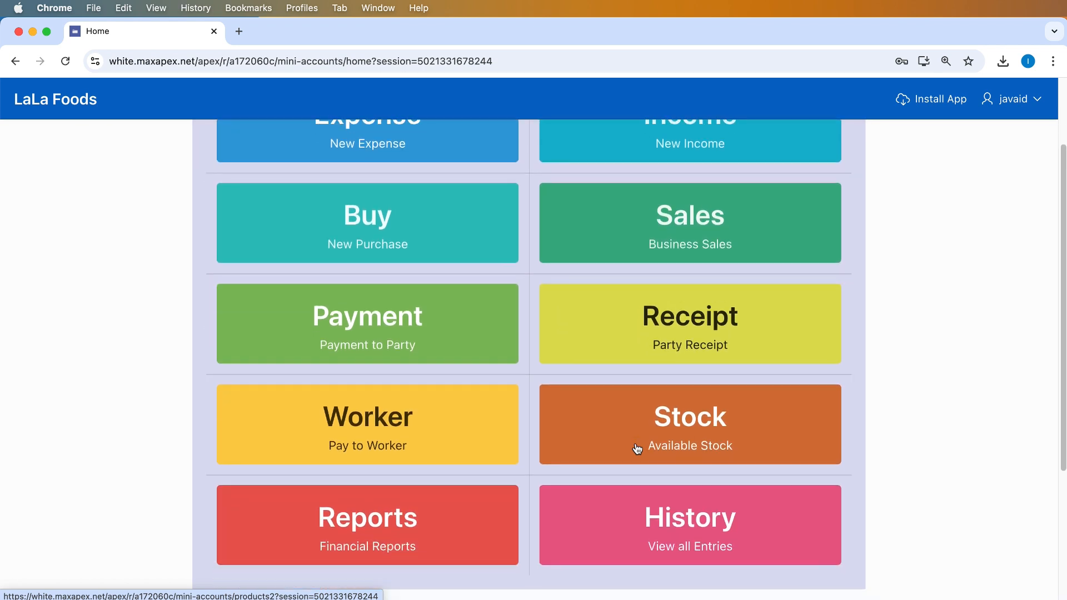
pyautogui.scroll(-5, 638, 449)
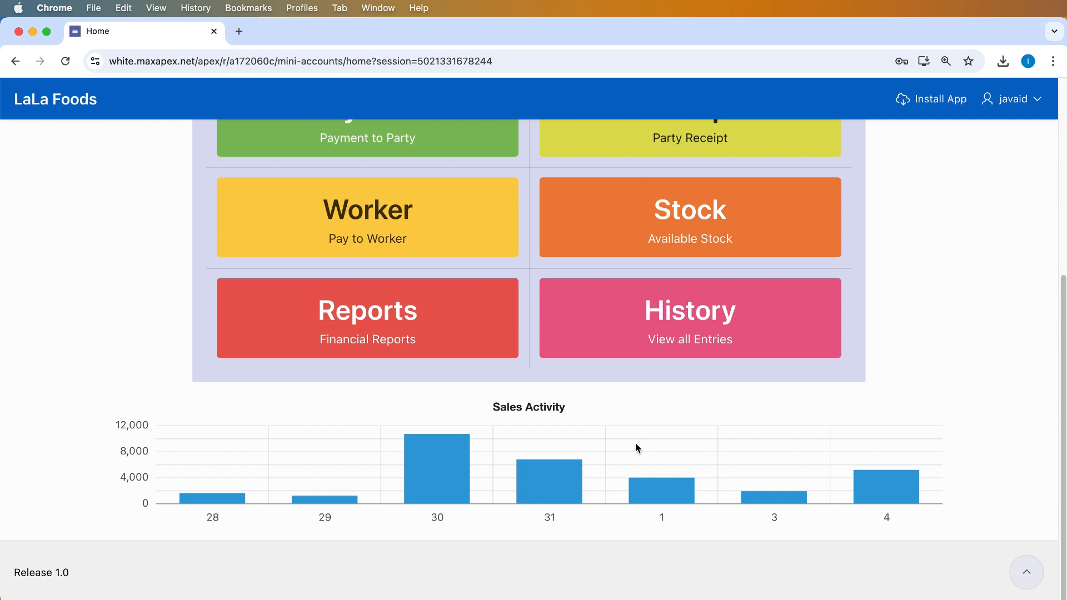
pyautogui.scroll(3, 638, 448)
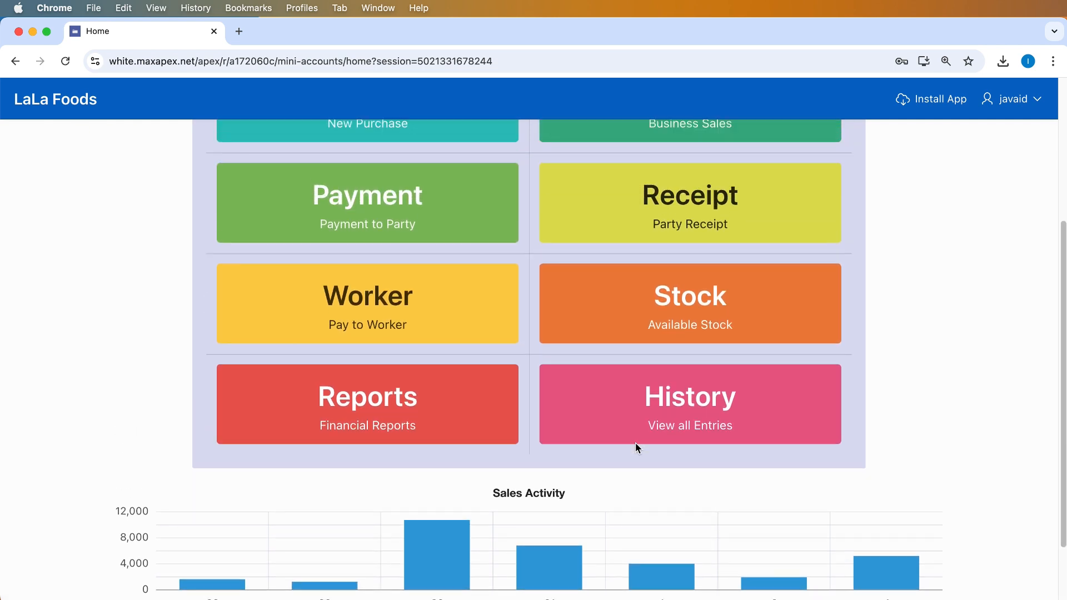
pyautogui.scroll(1, 635, 442)
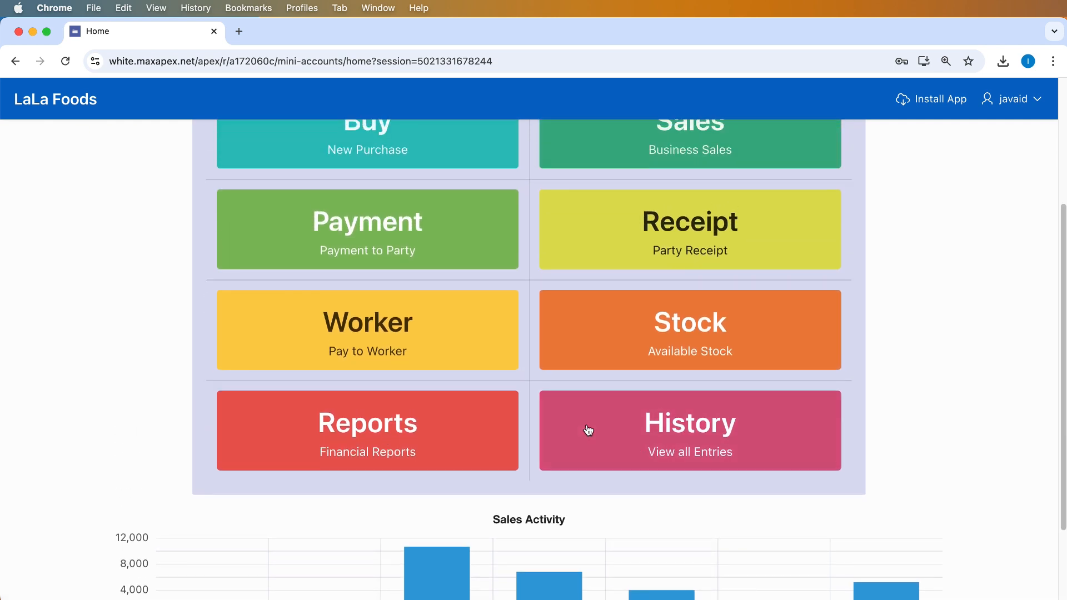
# Start a new employee from the worker list, entering the employee's name and designation Cleaner
pyautogui.click(453, 341)
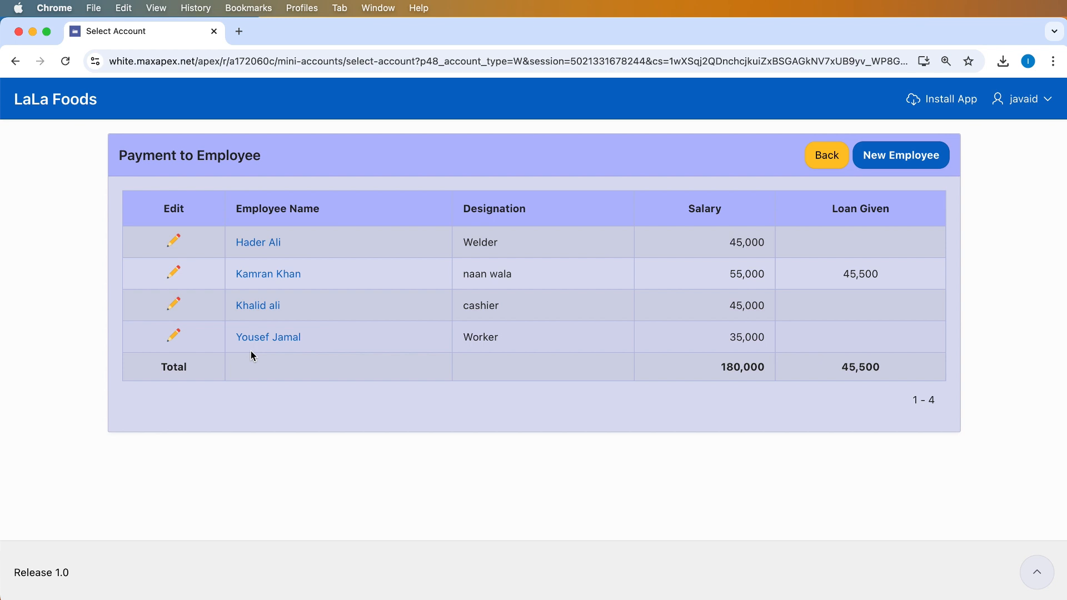
pyautogui.click(904, 161)
pyautogui.click(490, 209)
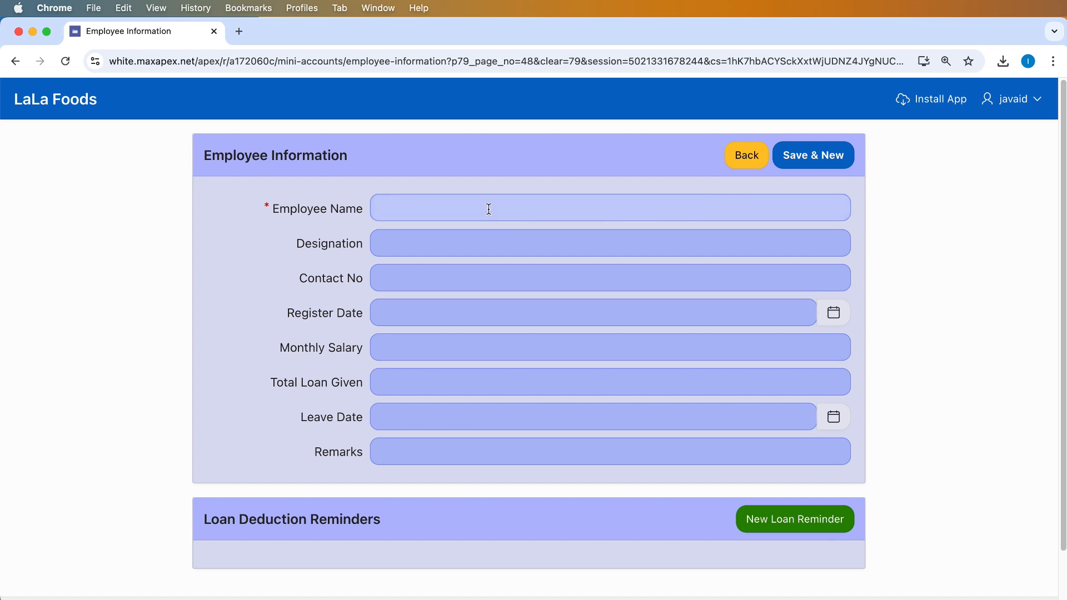
pyautogui.click(451, 210)
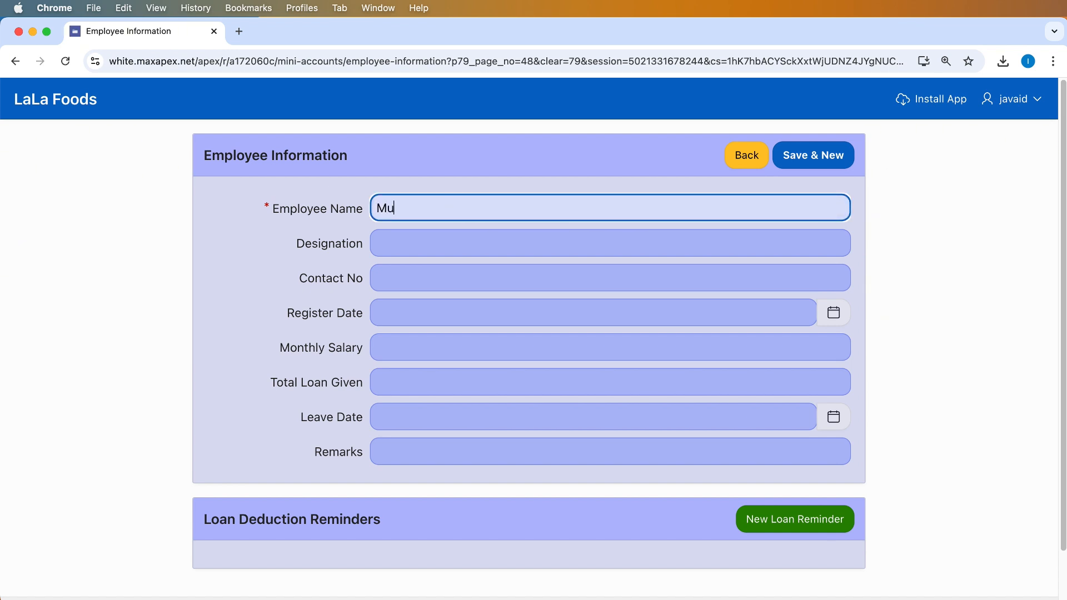
pyautogui.press('Tab')
pyautogui.write('Clear')
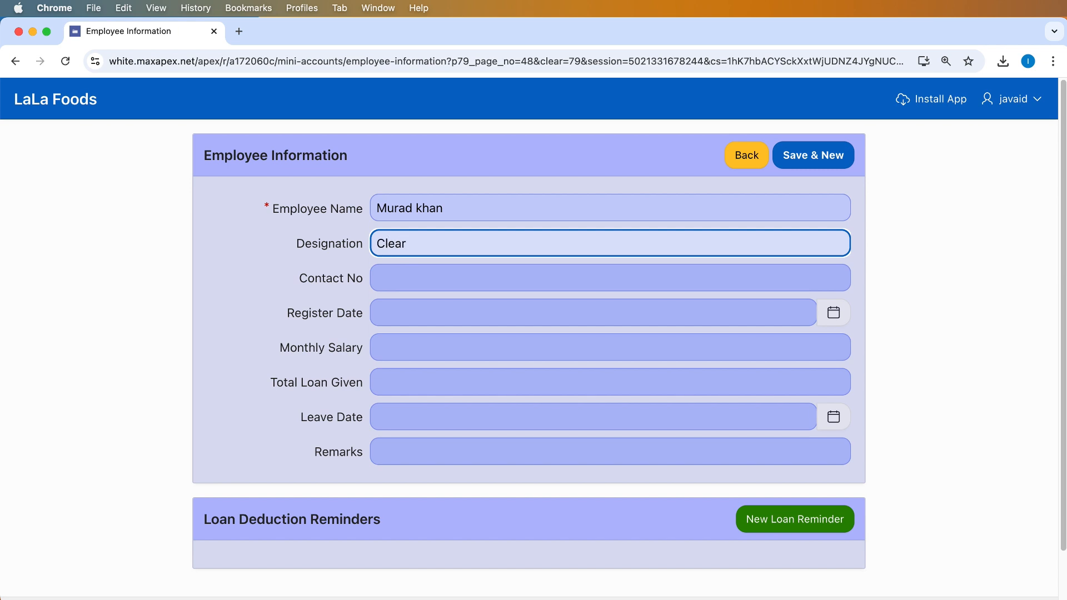
pyautogui.press('BackSpace')
pyautogui.write('ner')
pyautogui.press('Tab')
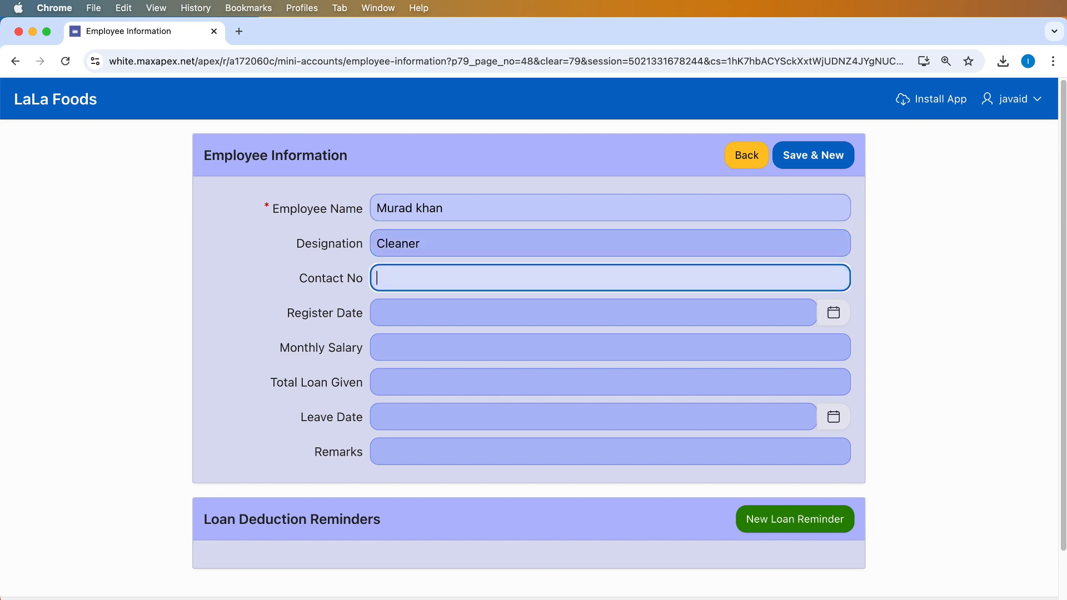
# Add the contact number, 45000 monthly salary and remark 'notes', then save and go back
pyautogui.write('01215151')
pyautogui.press('Tab')
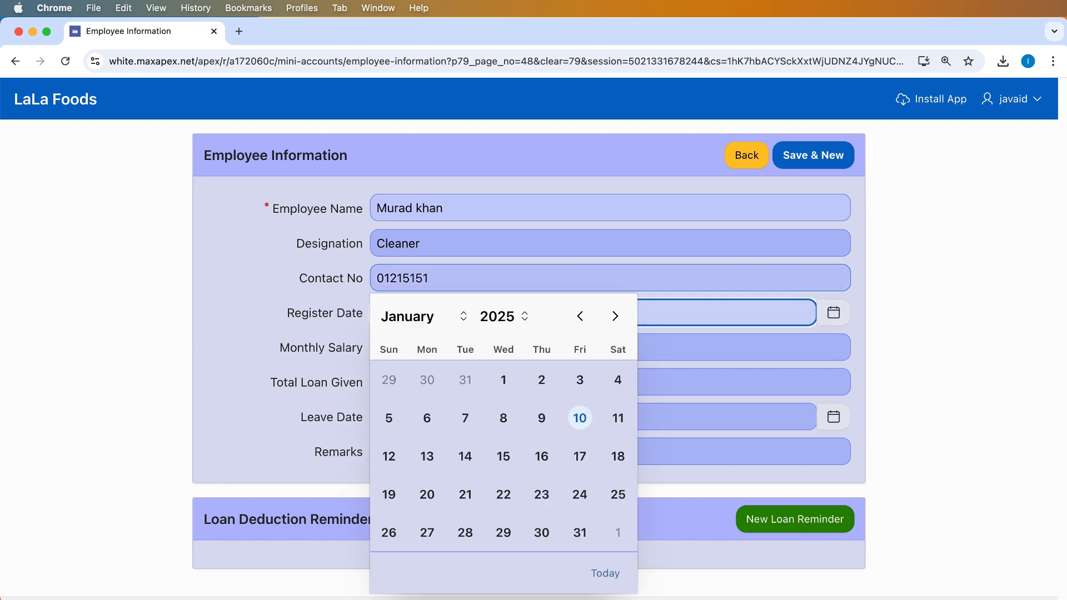
pyautogui.press('Tab')
pyautogui.write('45000')
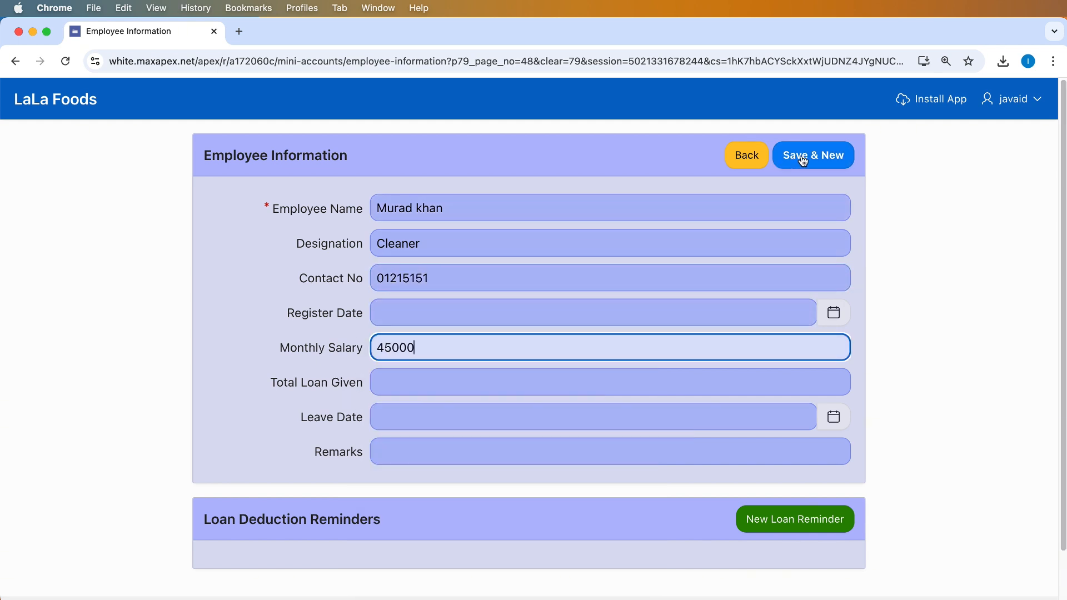
pyautogui.click(437, 444)
pyautogui.write('no')
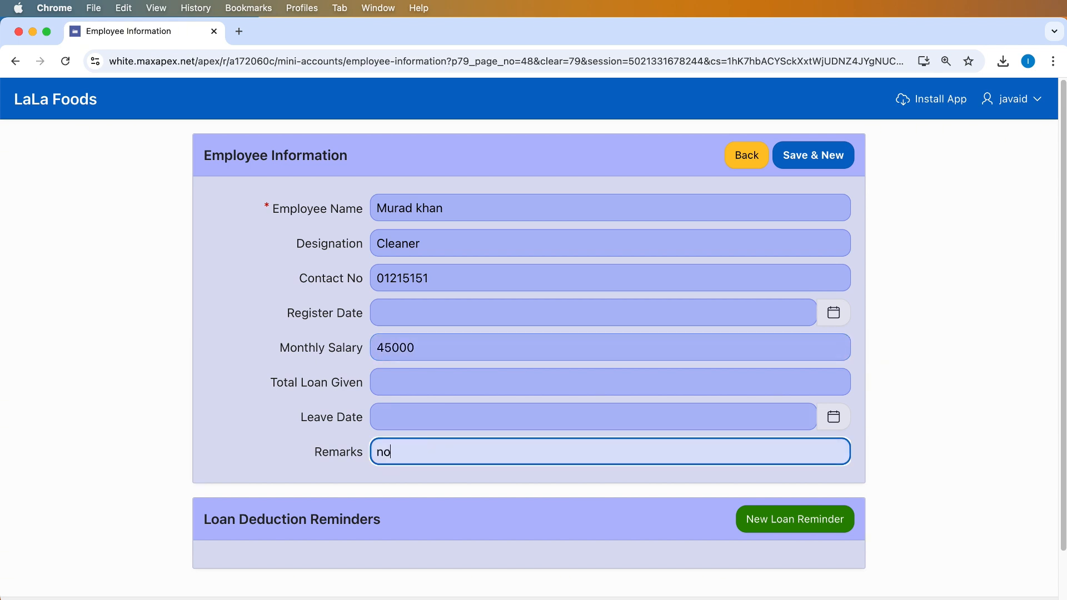
pyautogui.write('tes')
pyautogui.click(812, 157)
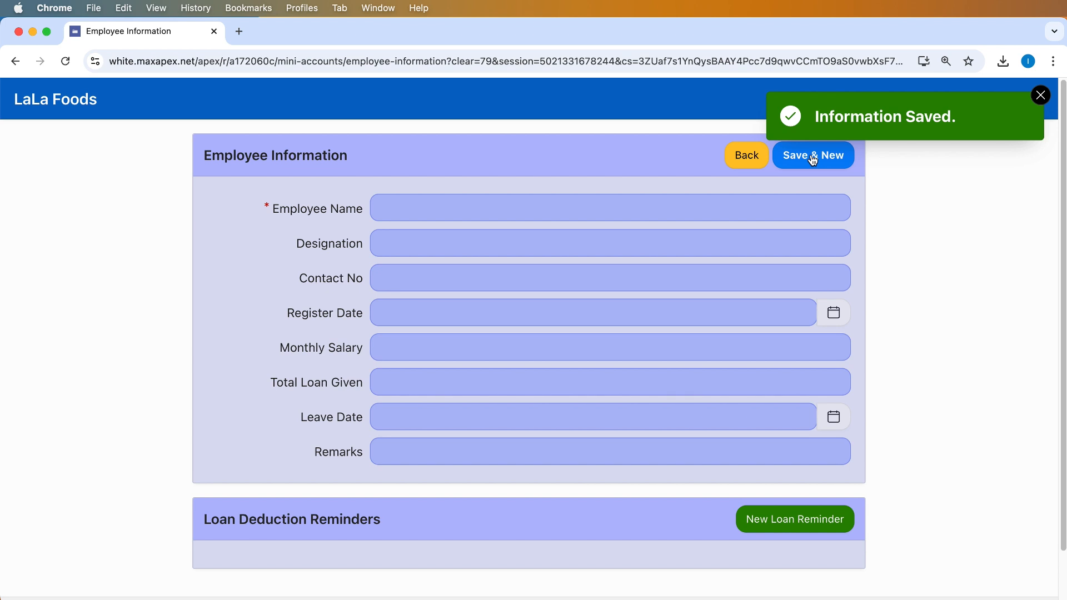
pyautogui.click(754, 159)
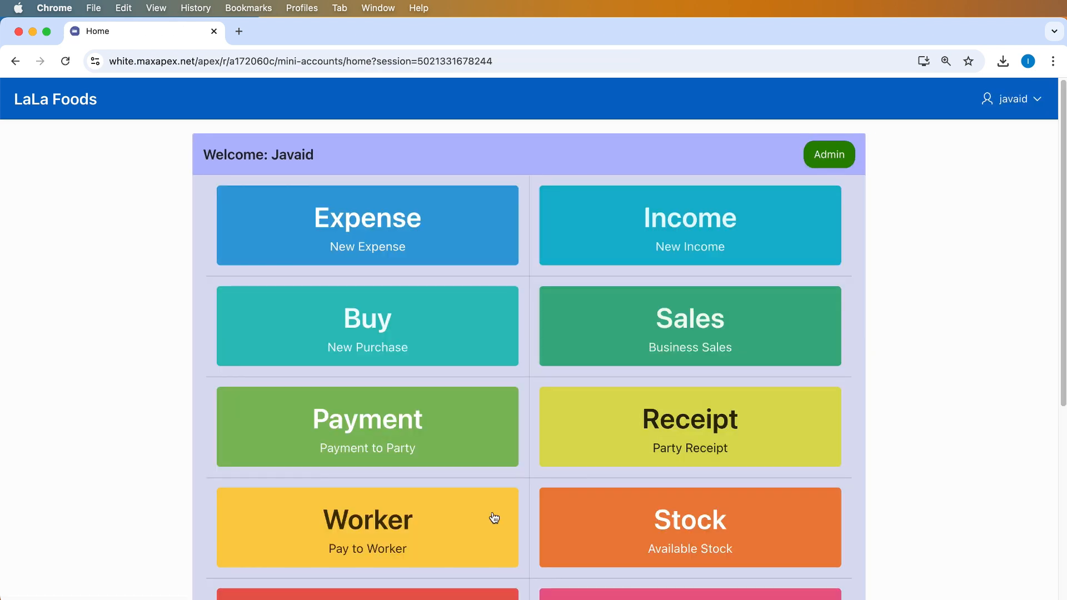
# Open the Cleaner's record and save an 8000 loan reminder for 01-01-2025
pyautogui.click(342, 544)
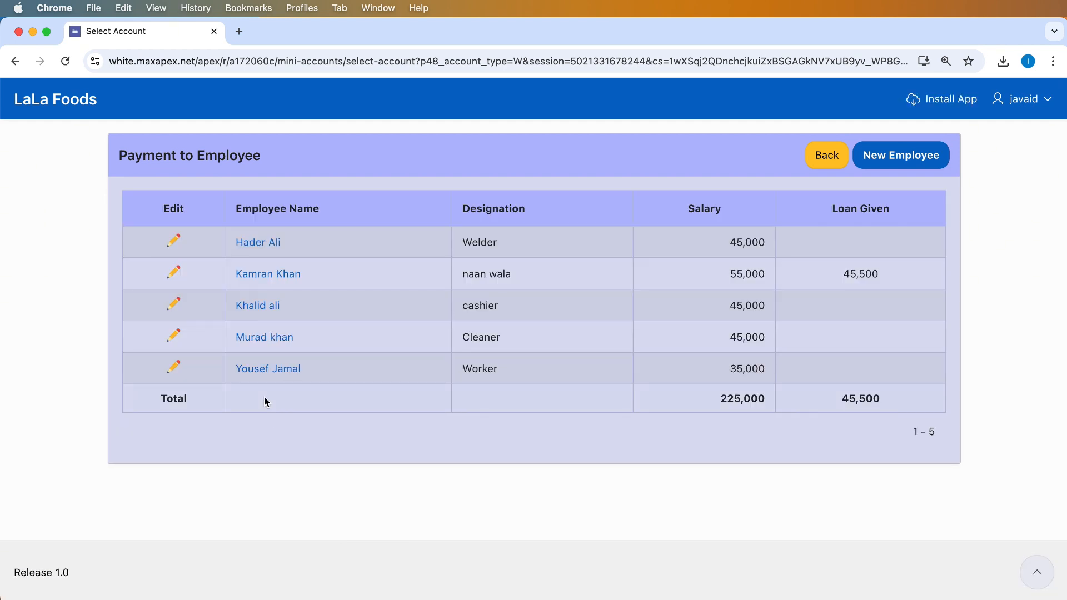
pyautogui.moveTo(304, 339); pyautogui.dragTo(228, 332)
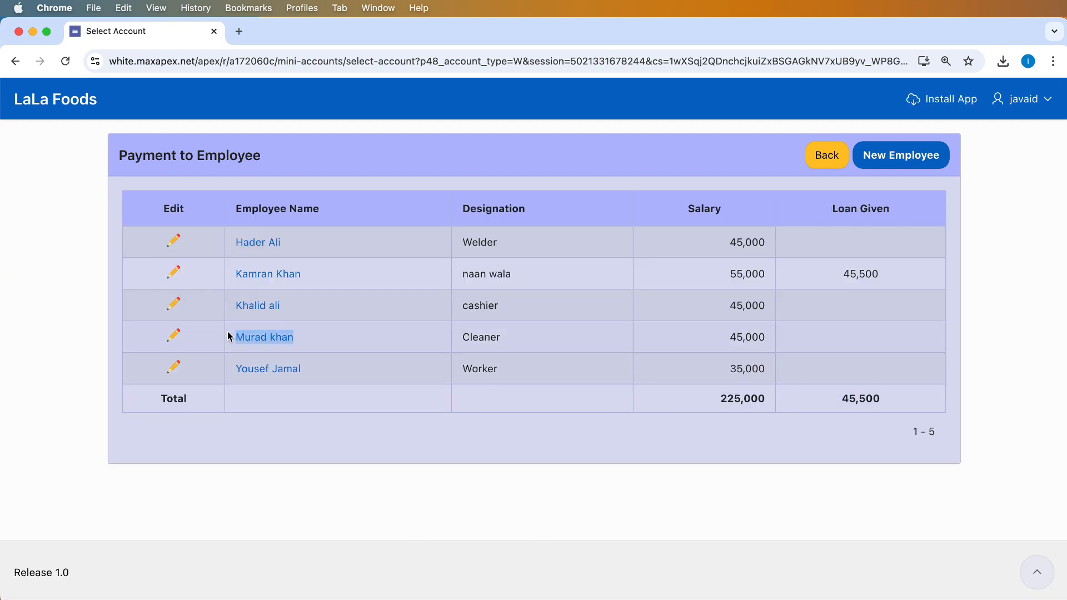
pyautogui.click(174, 337)
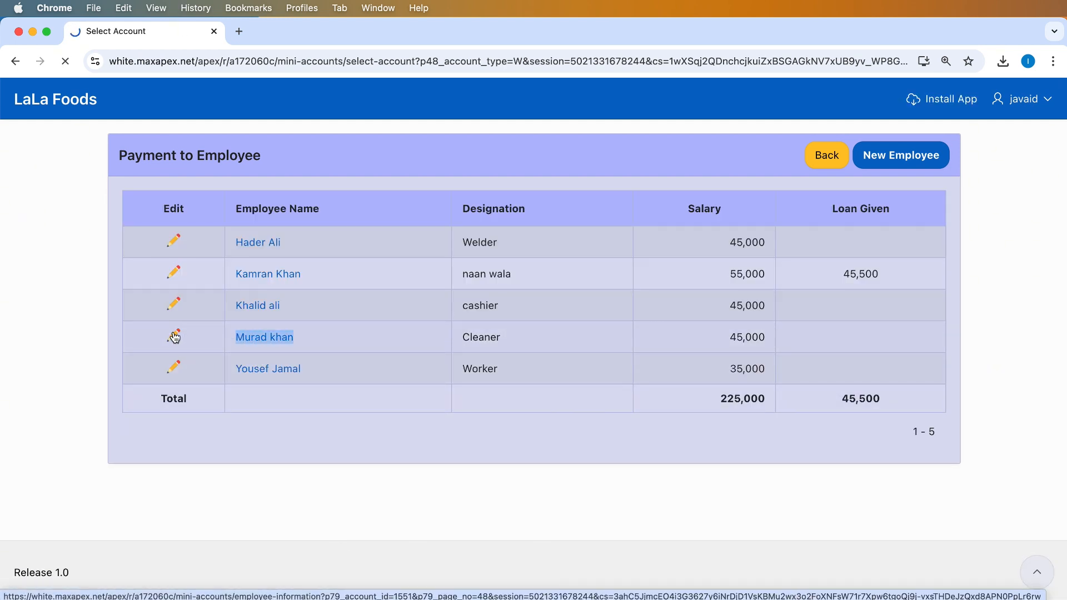
pyautogui.click(777, 520)
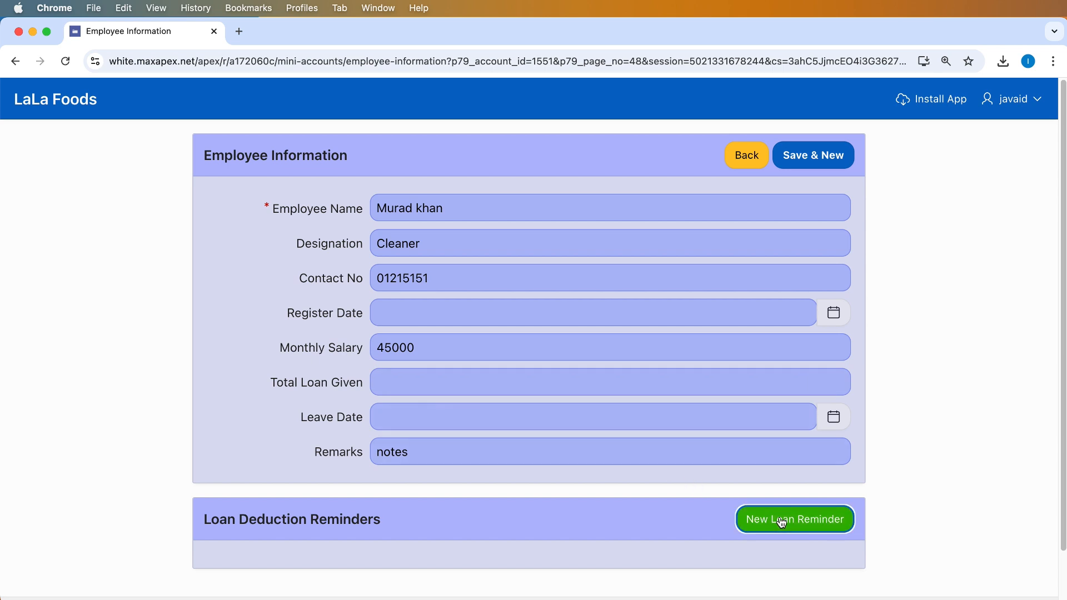
pyautogui.click(829, 253)
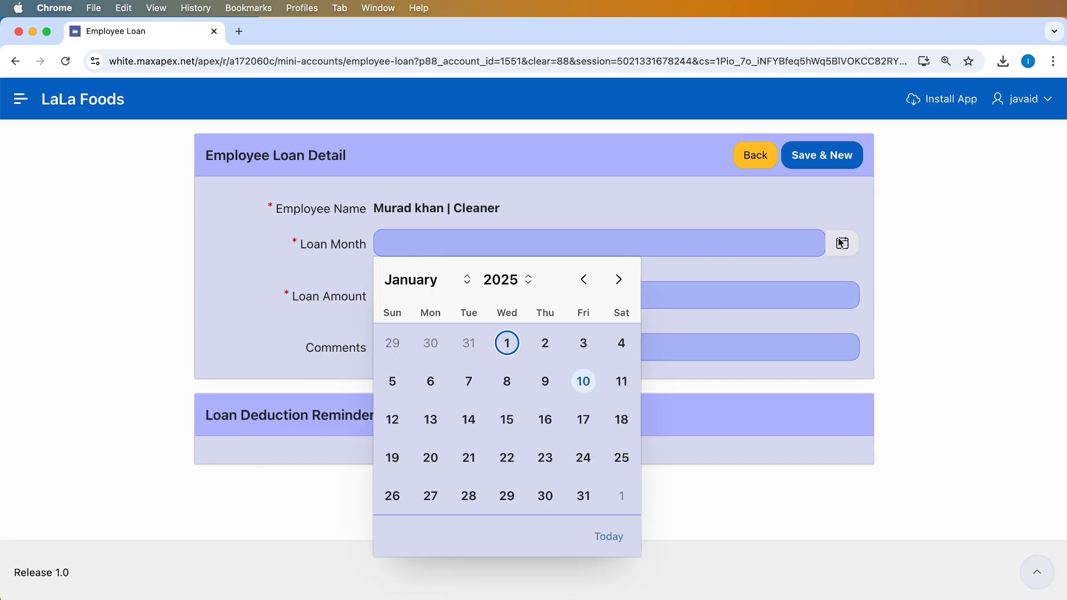
pyautogui.click(508, 340)
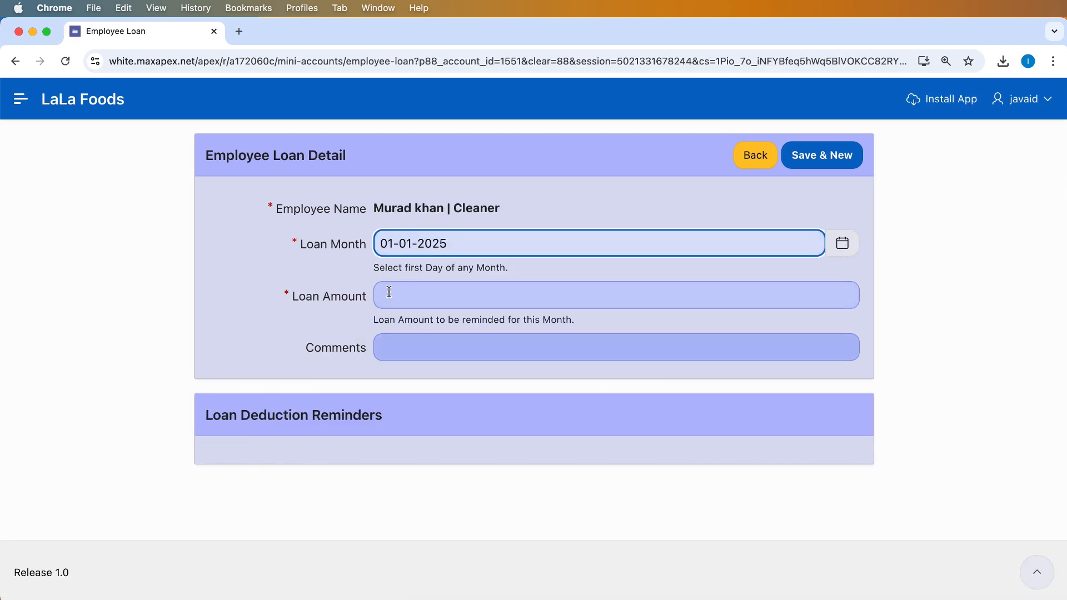
pyautogui.click(457, 293)
pyautogui.write('8000')
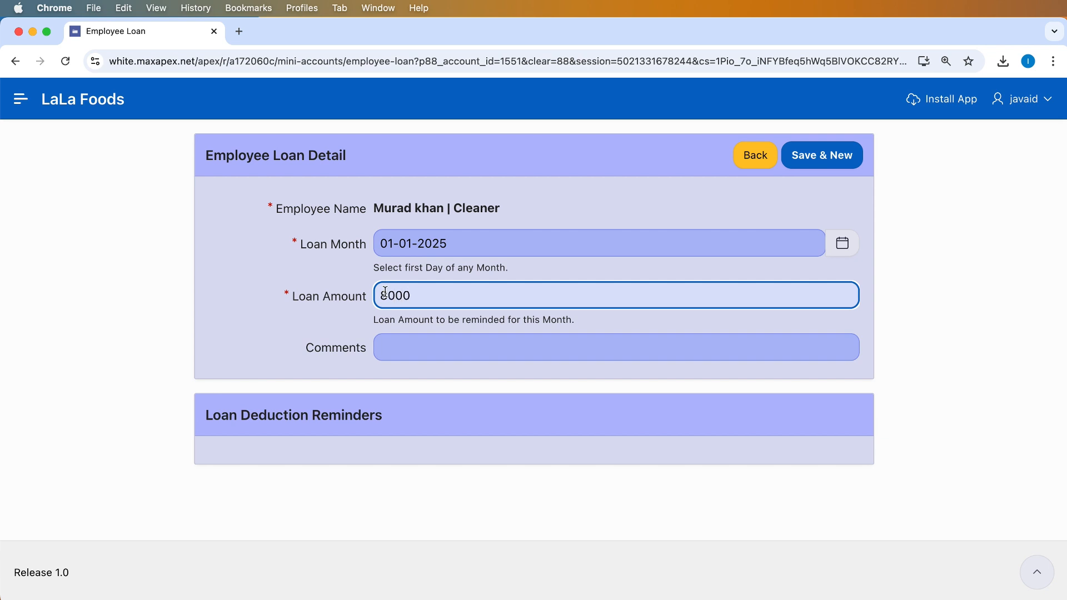
pyautogui.click(820, 154)
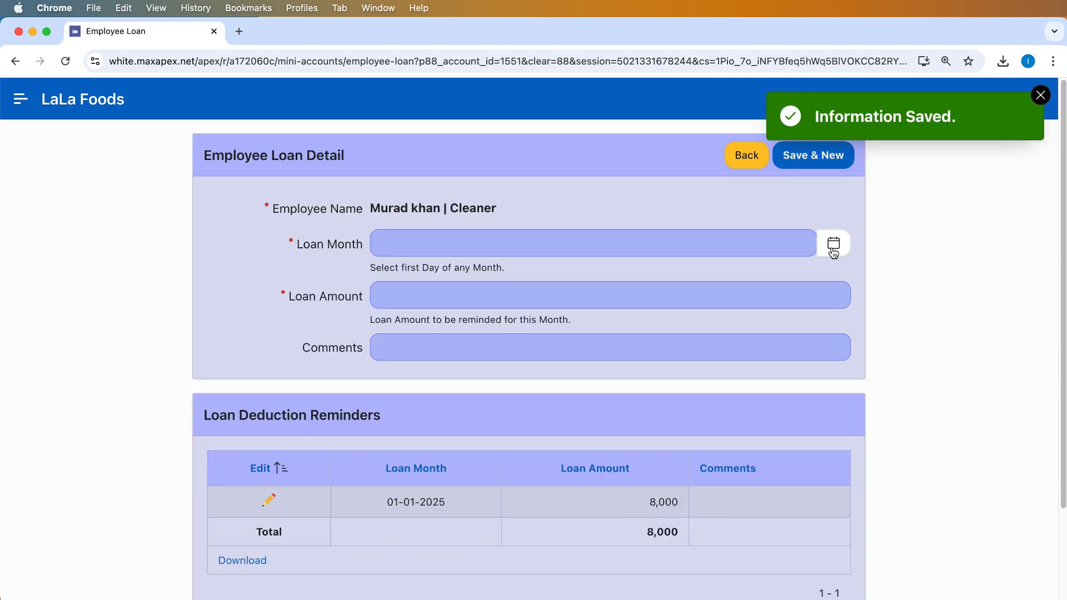
# Save a second 8000 loan reminder for 01-02-2025
pyautogui.moveTo(382, 508); pyautogui.dragTo(692, 510)
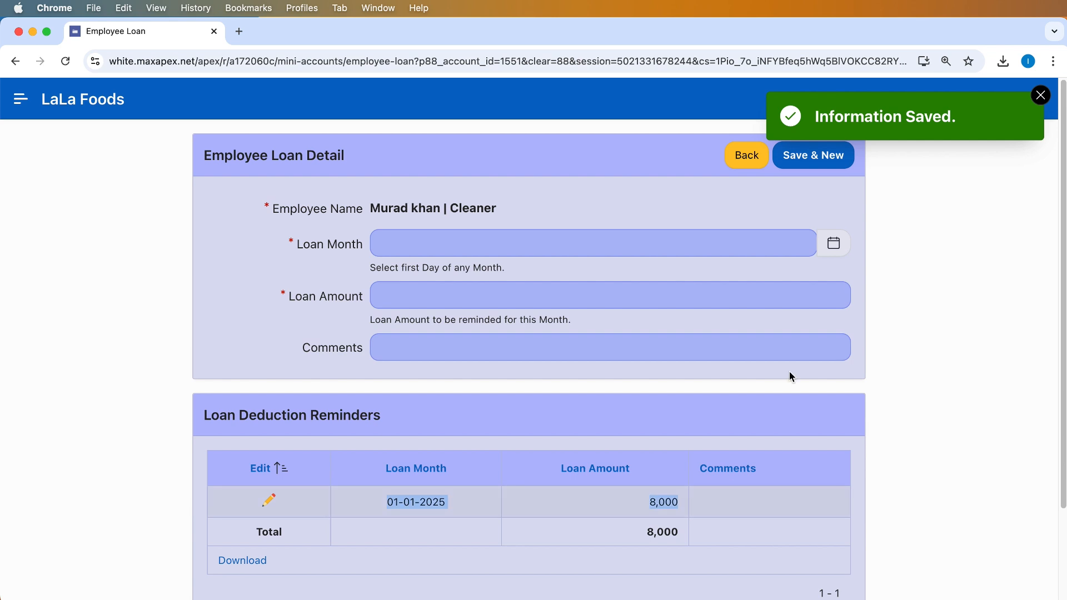
pyautogui.click(834, 243)
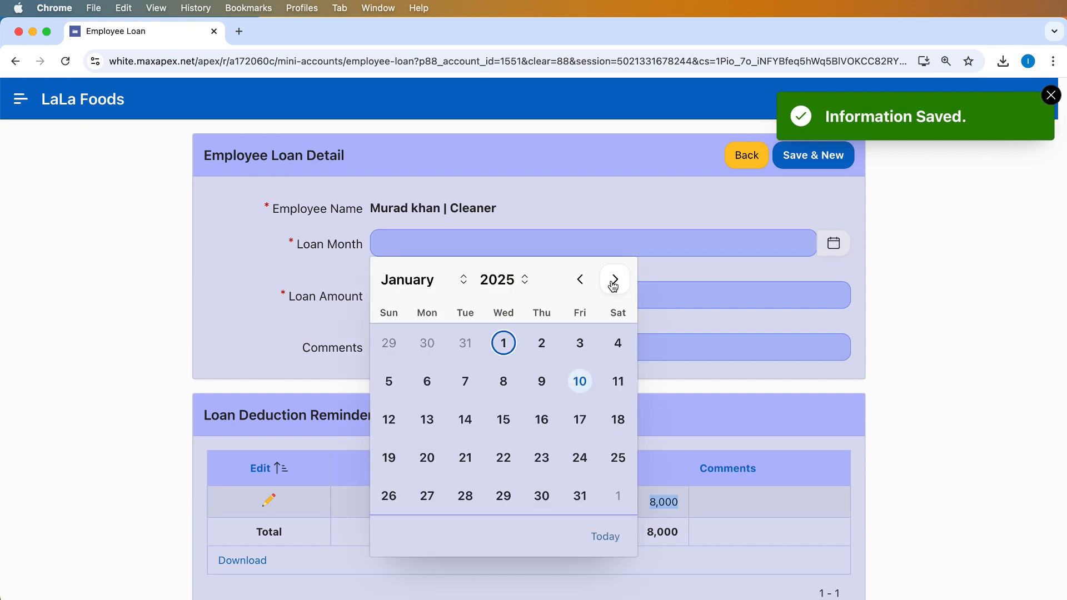
pyautogui.click(614, 281)
pyautogui.click(614, 343)
pyautogui.click(417, 296)
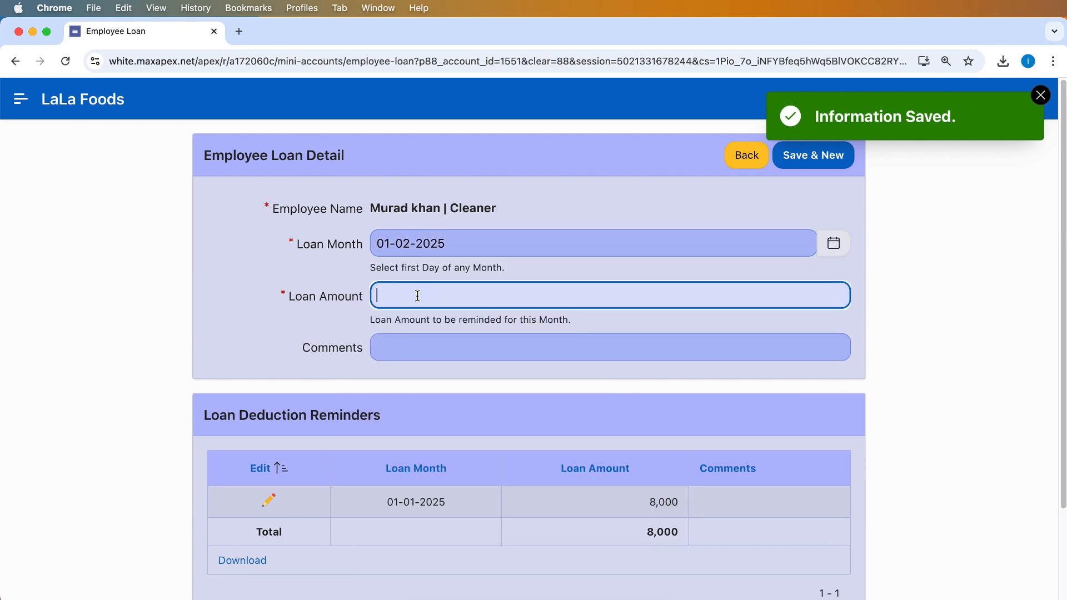
pyautogui.write('8000')
pyautogui.click(815, 156)
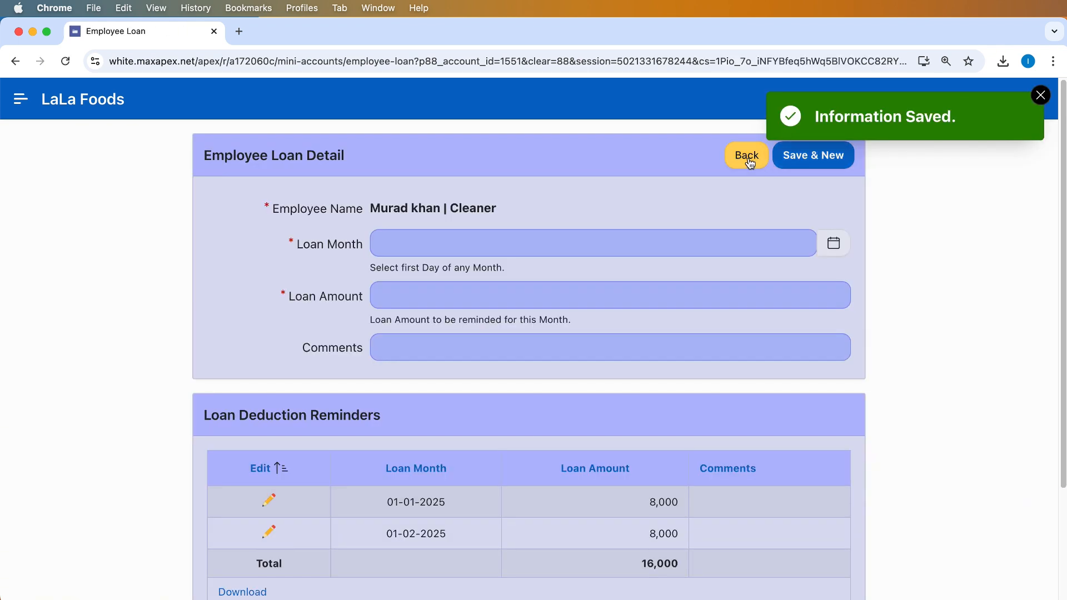
# Set the Cleaner's Total Loan Given to 16000, save it, and return to the dashboard
pyautogui.click(748, 159)
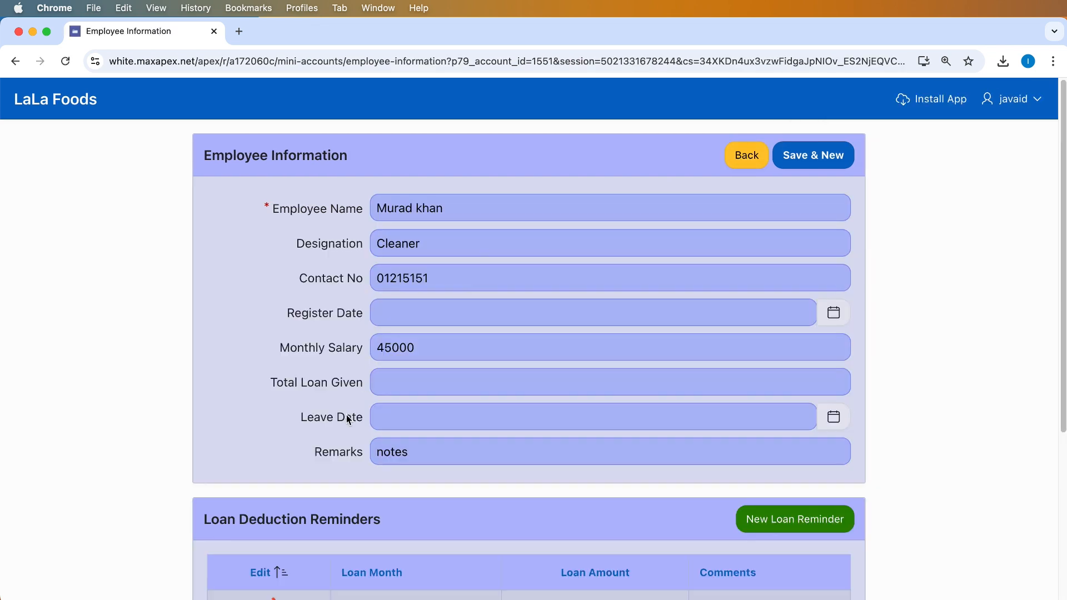
pyautogui.click(400, 378)
pyautogui.write('156')
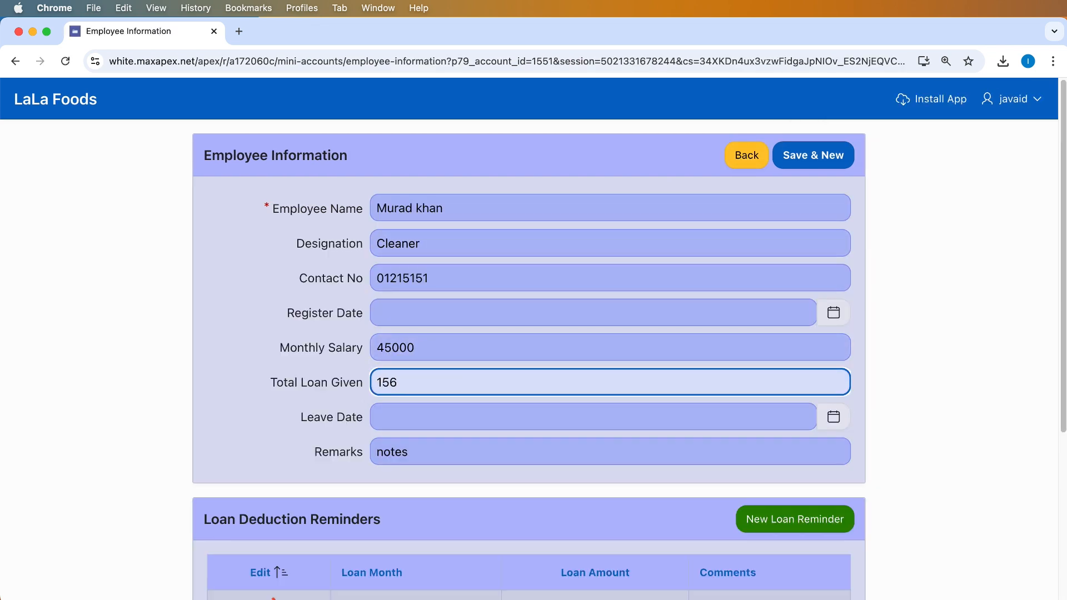
pyautogui.press('BackSpace')
pyautogui.press('BackSpace')
pyautogui.write('6000')
pyautogui.click(813, 158)
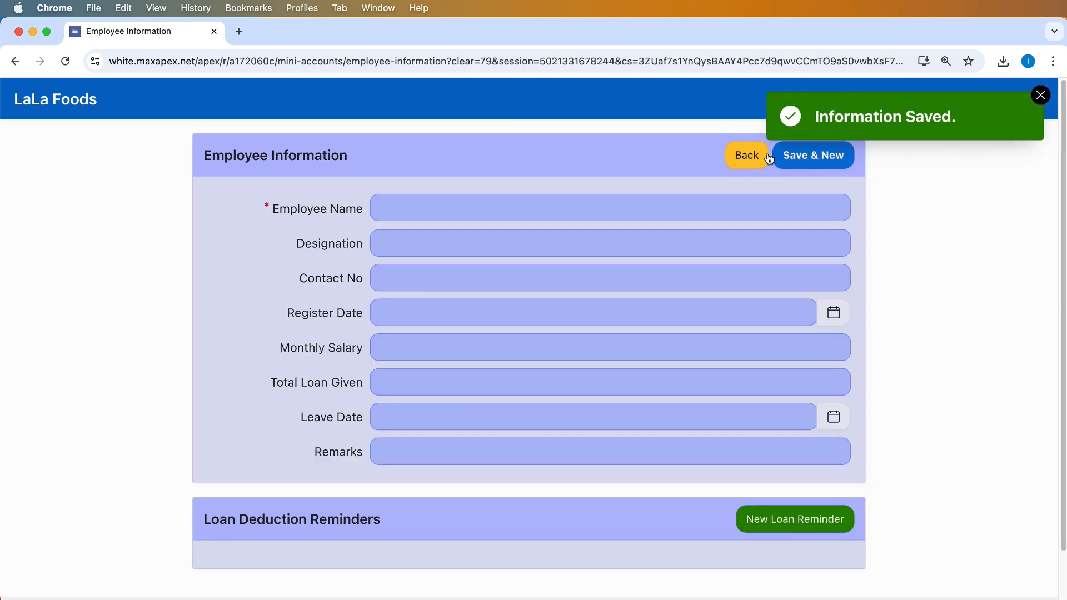
pyautogui.click(750, 157)
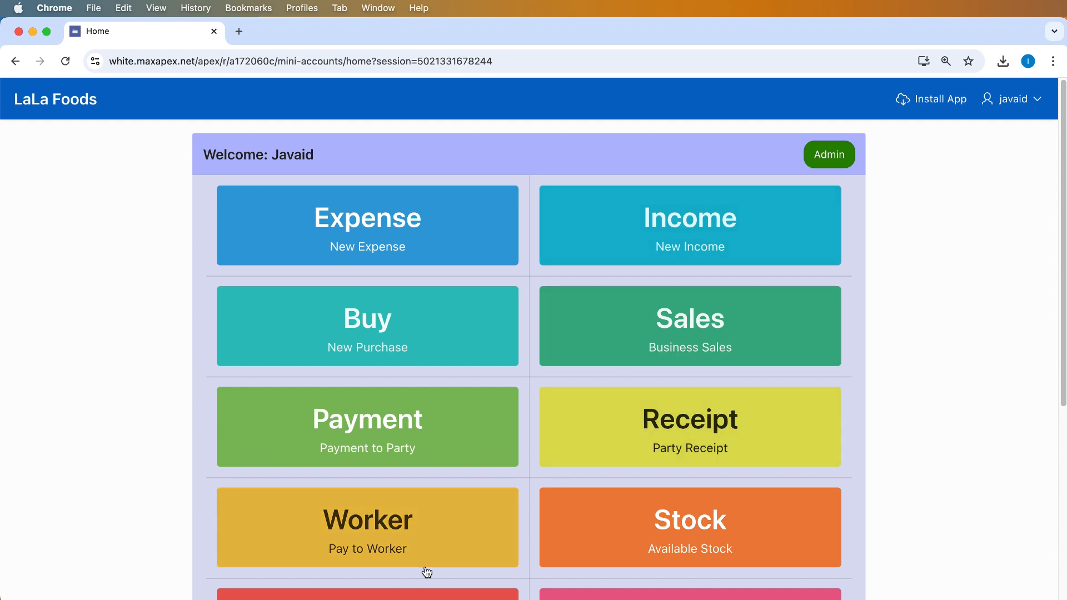
# Open the Worker tile to see the Payment to Employee list with the Cleaner's 16,000 loan
pyautogui.click(447, 531)
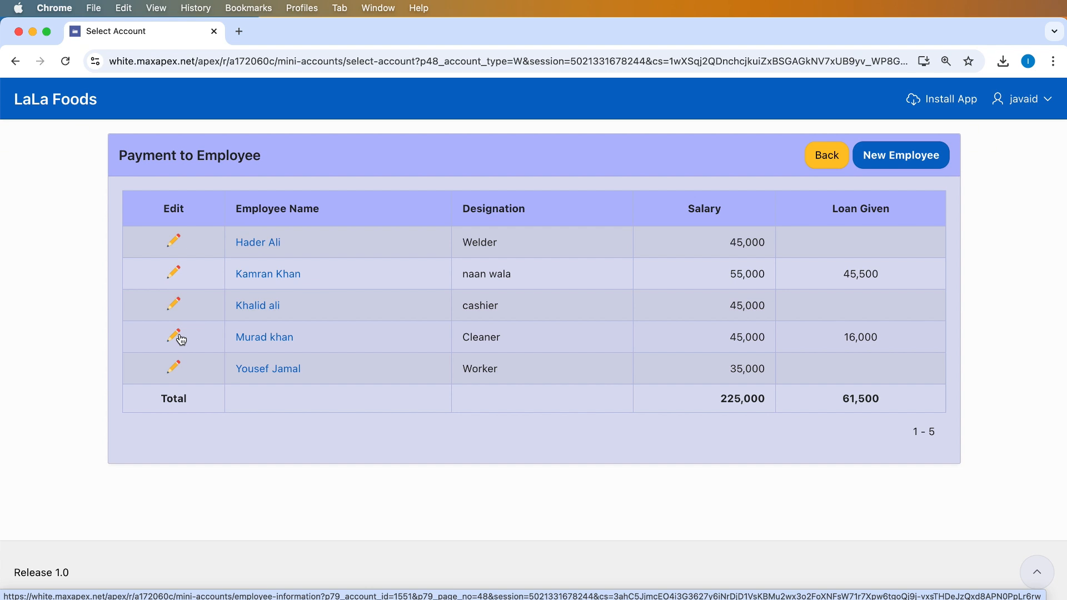
# Save a 5000 expense voucher for the Cleaner dated 10-01-2025, commented 'advance salary paiyment.'
pyautogui.click(270, 340)
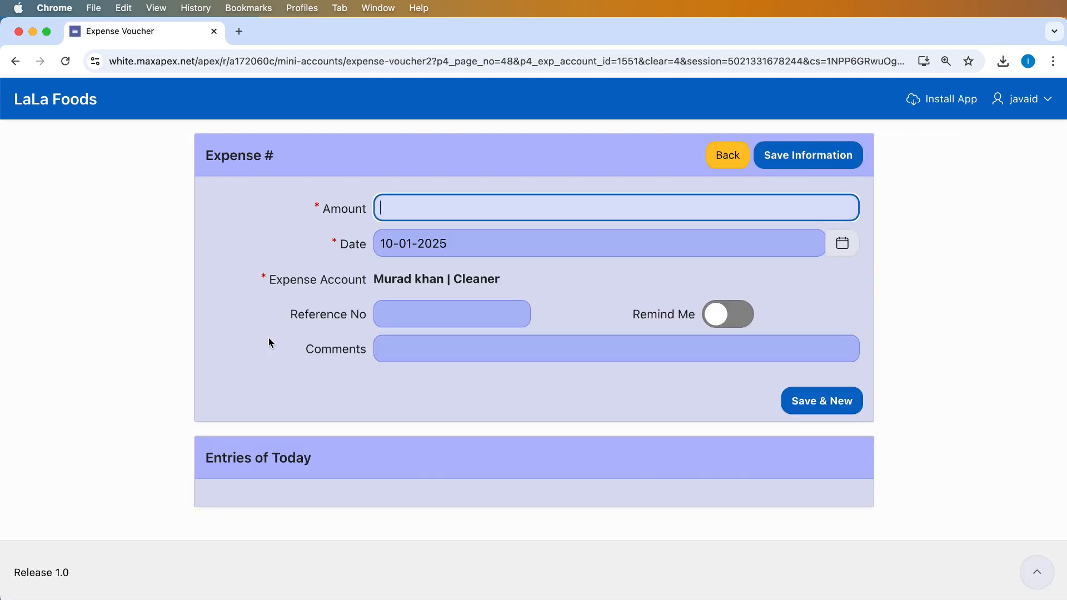
pyautogui.write('5000')
pyautogui.click(468, 243)
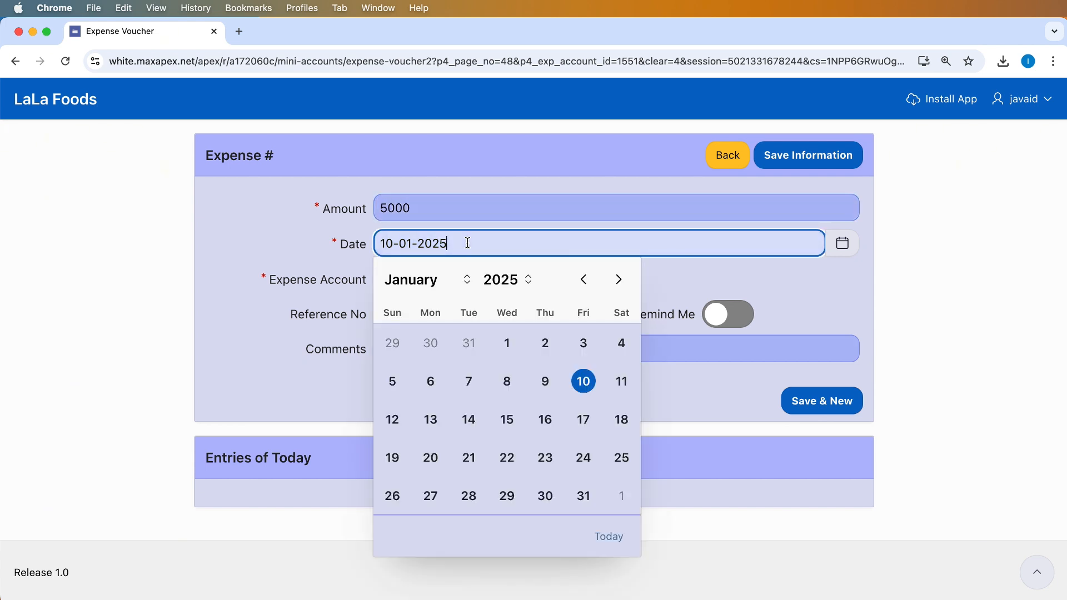
pyautogui.click(583, 381)
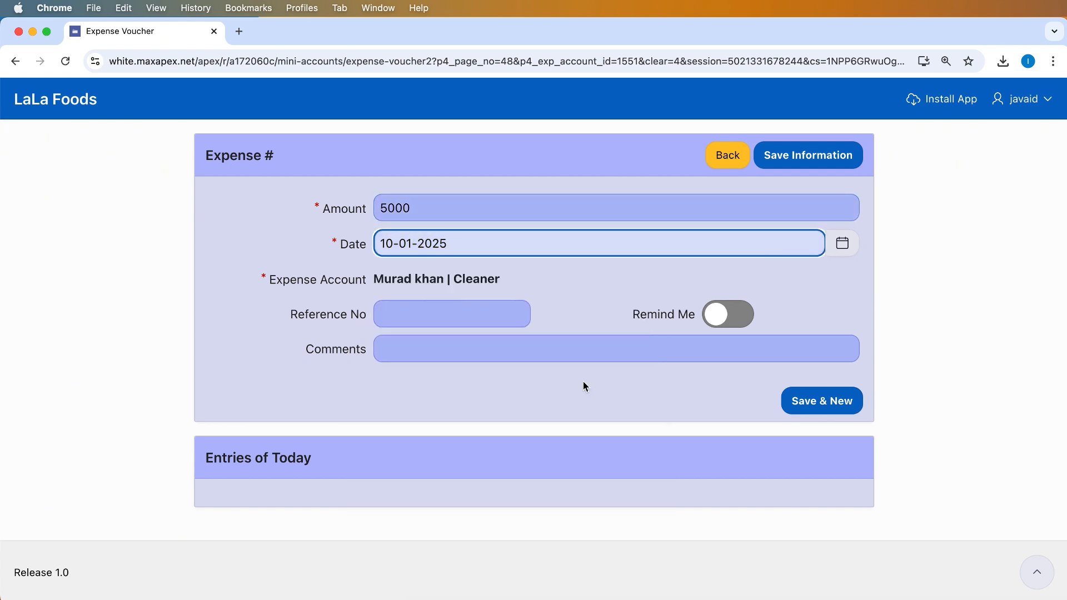
pyautogui.click(392, 348)
pyautogui.write('adv')
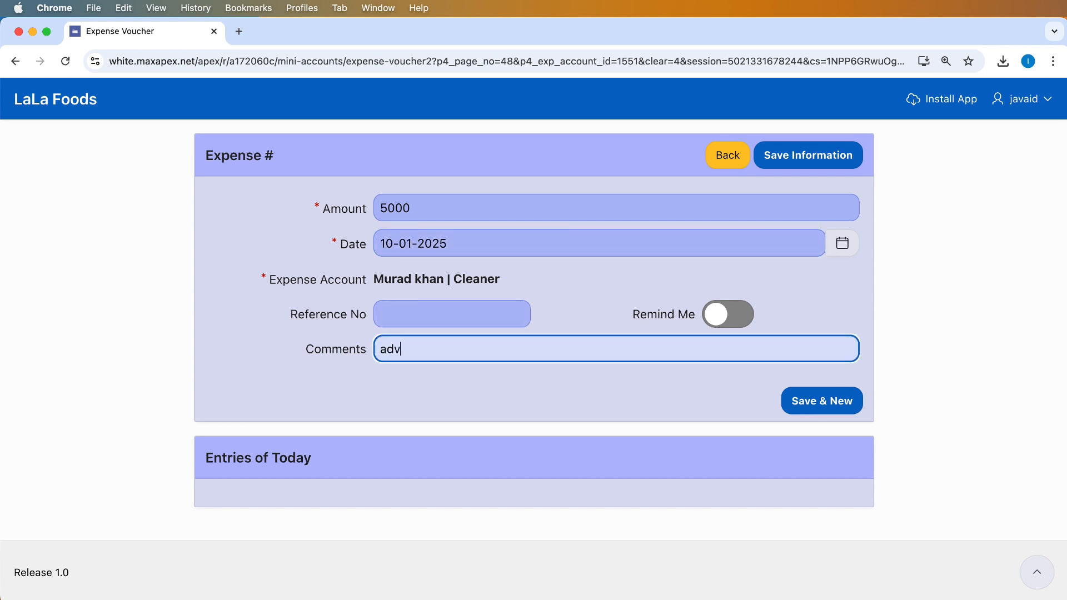
pyautogui.write('ance salary paiyment.')
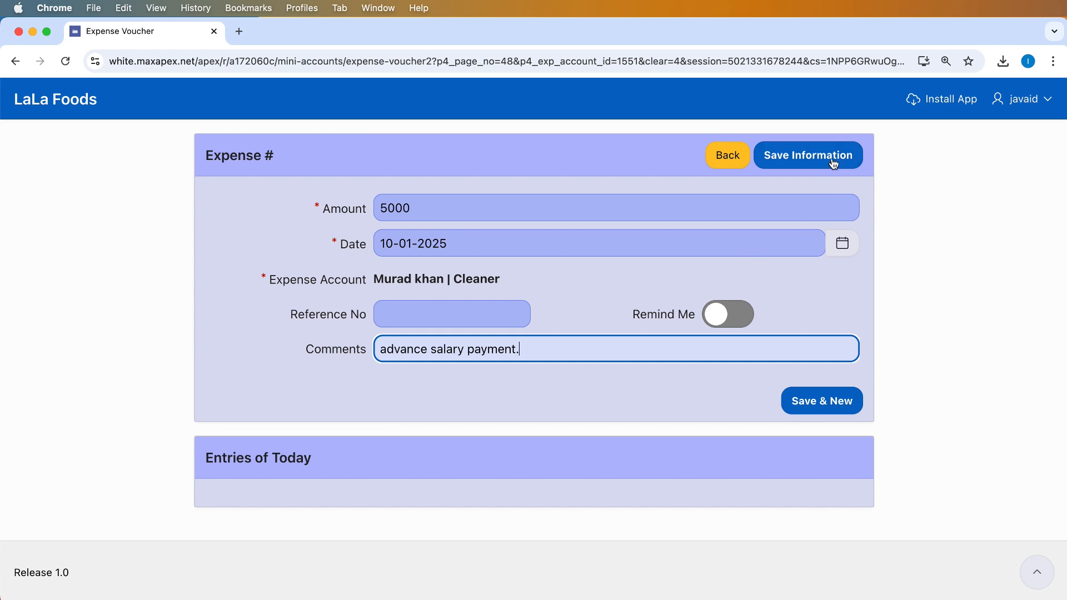
pyautogui.click(815, 156)
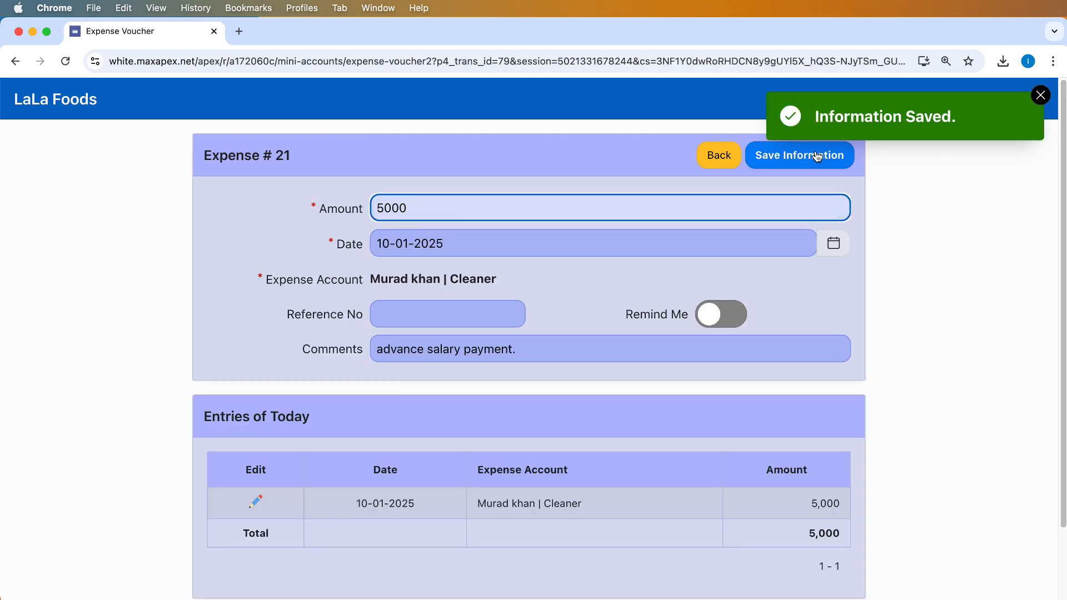
# Return to the dashboard and open the Employee Payments report for Jan-2025
pyautogui.click(734, 159)
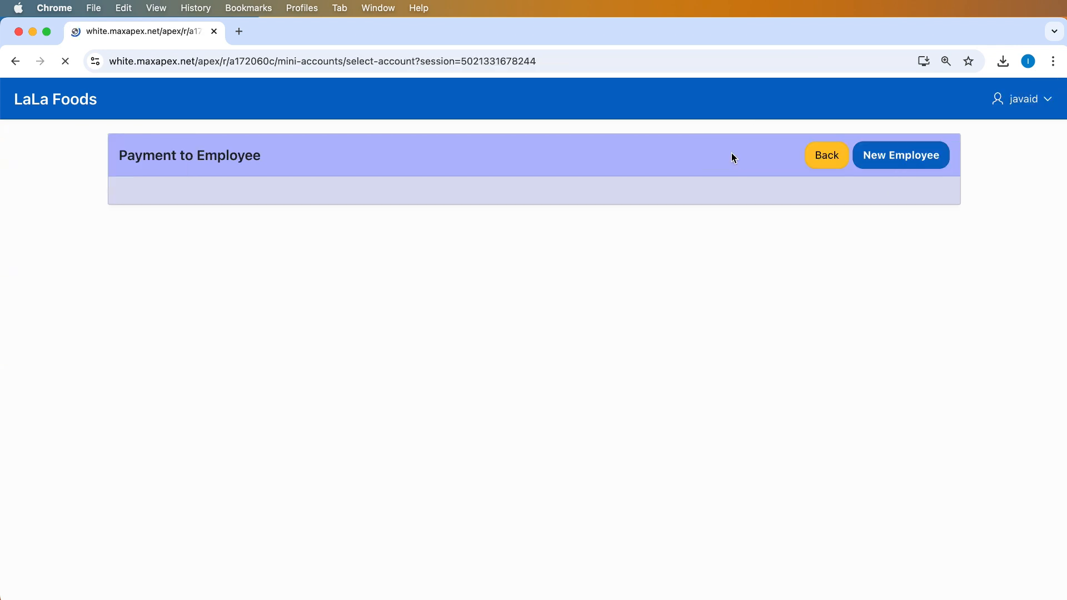
pyautogui.click(828, 157)
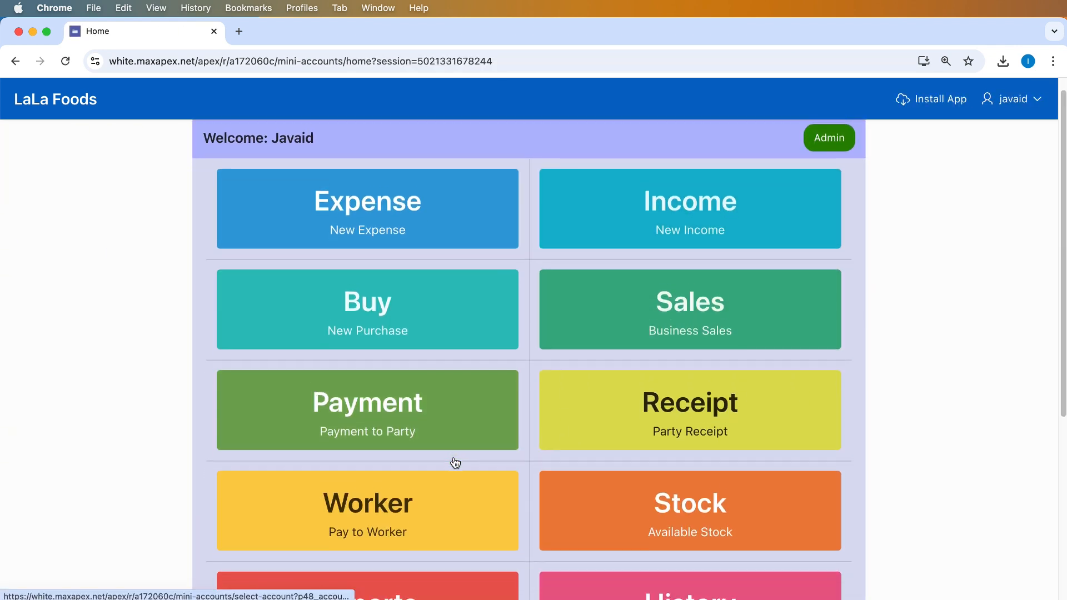
pyautogui.scroll(-3, 453, 461)
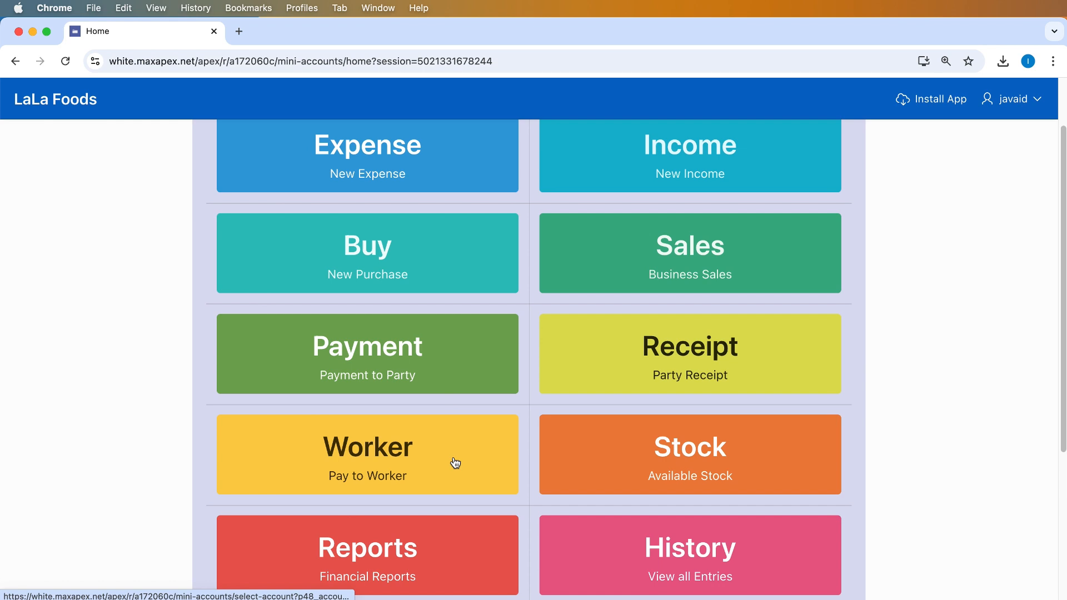
pyautogui.click(448, 571)
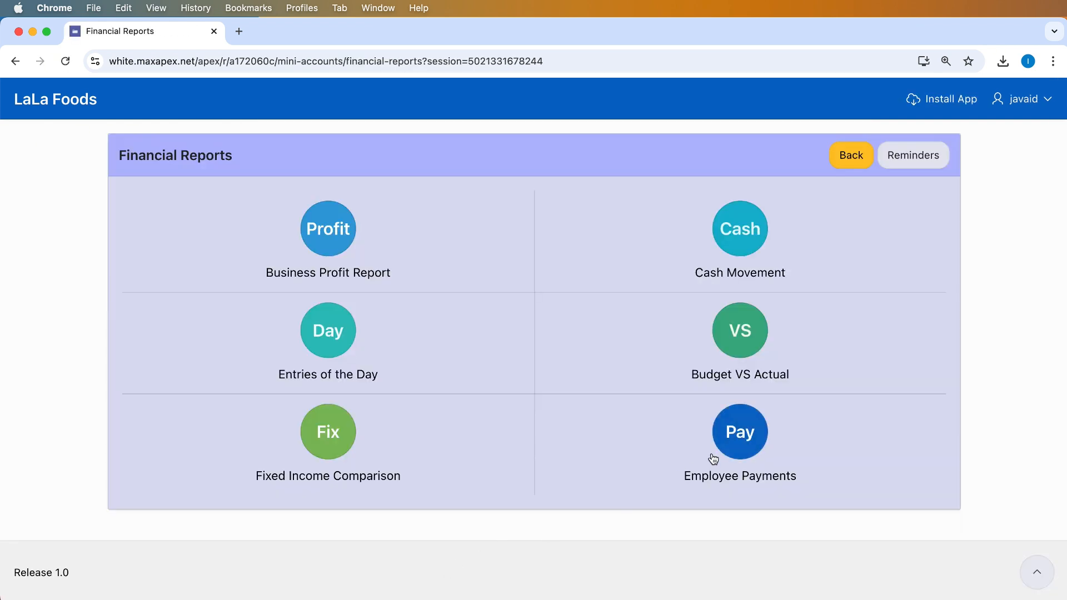
pyautogui.click(743, 450)
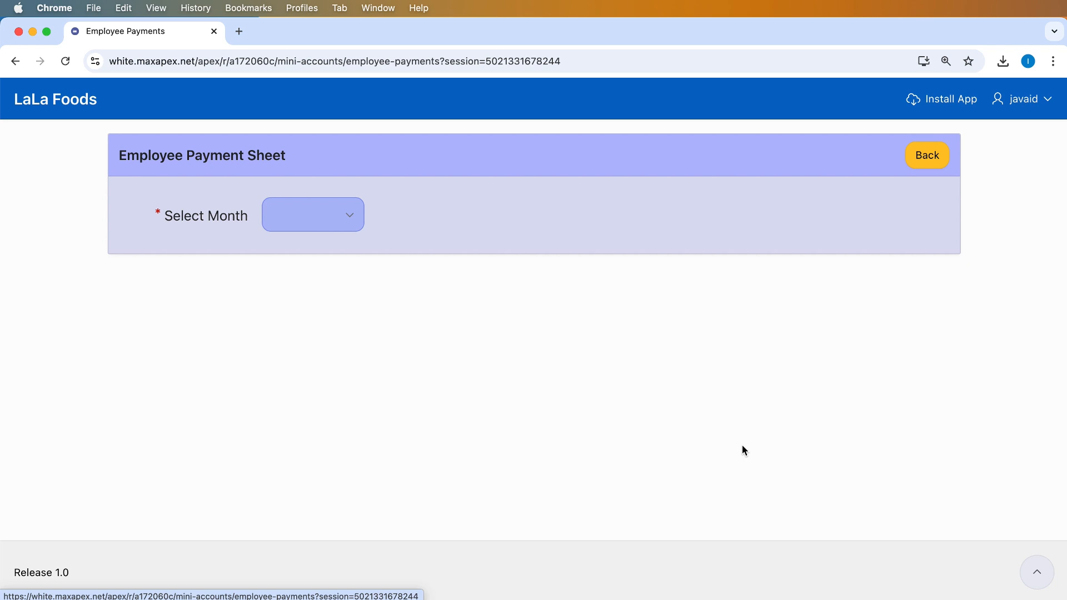
pyautogui.click(326, 218)
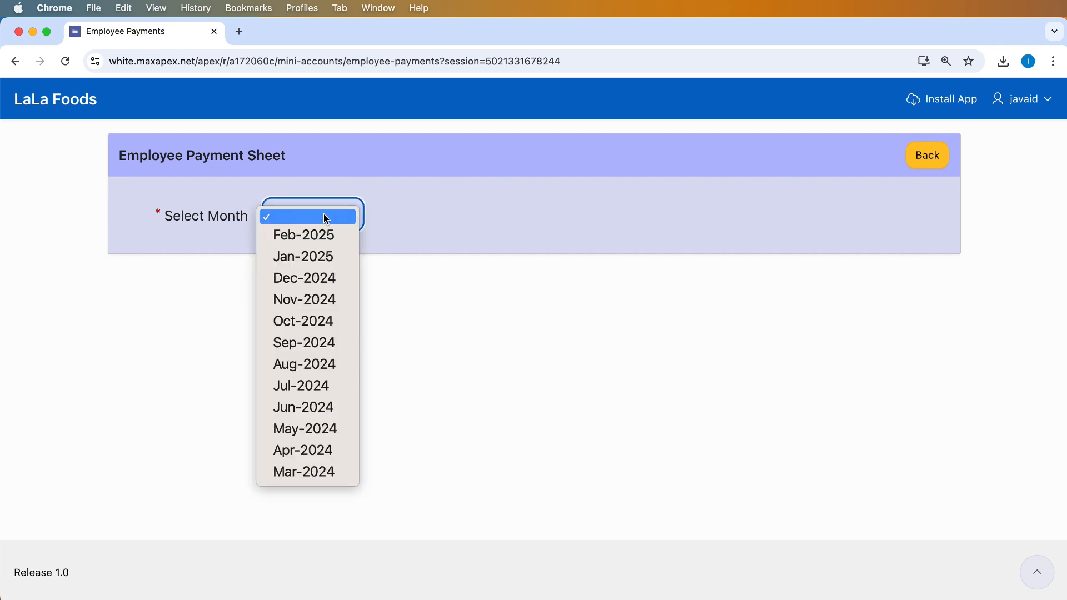
pyautogui.click(344, 259)
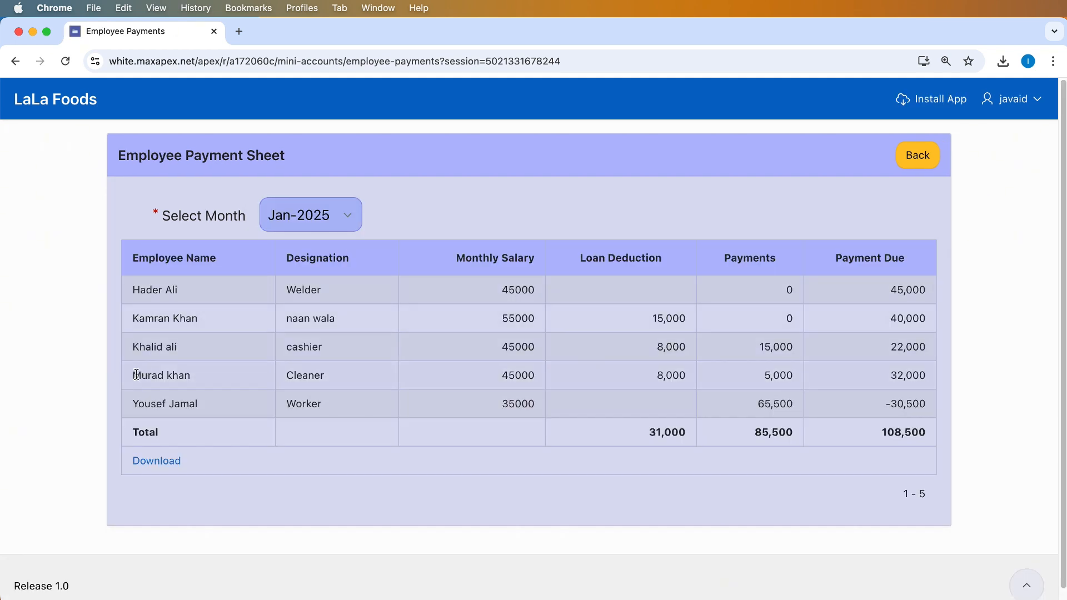
pyautogui.moveTo(134, 371); pyautogui.dragTo(929, 373)
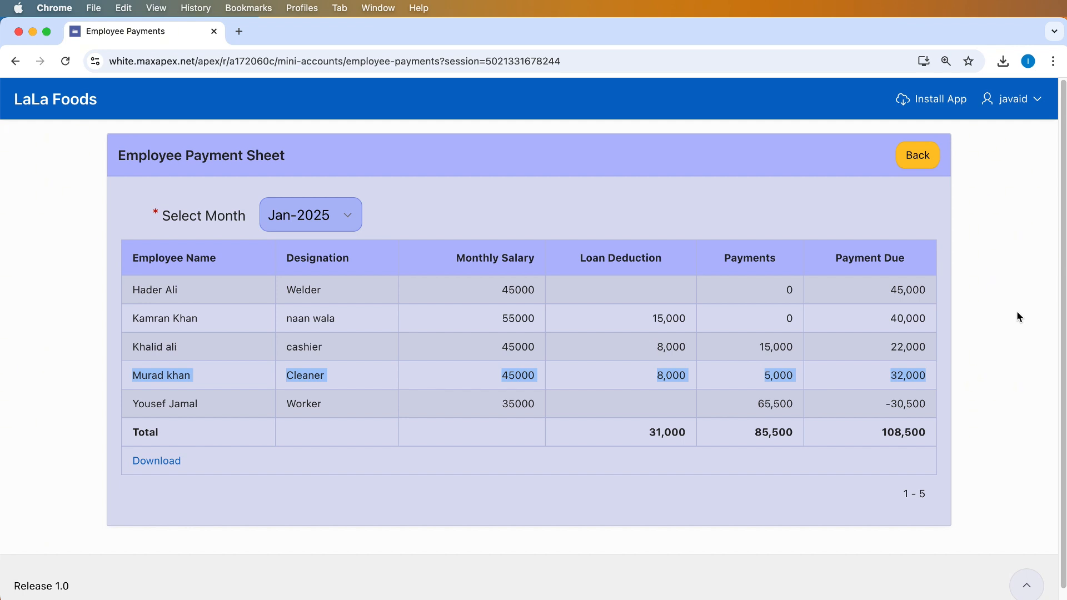
pyautogui.click(948, 375)
pyautogui.moveTo(890, 378); pyautogui.dragTo(932, 381)
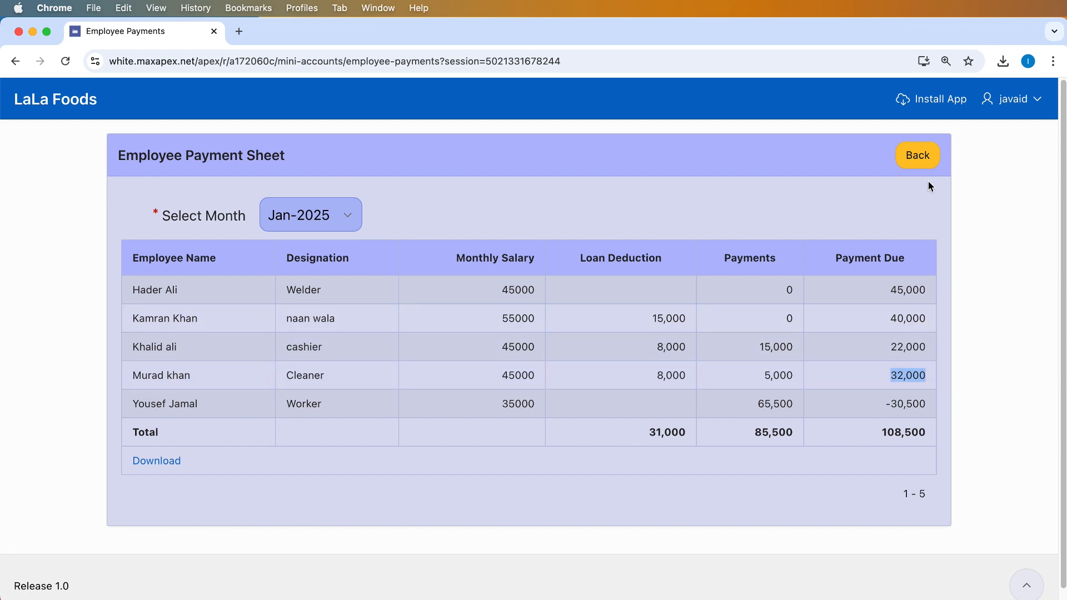
# Save a 32000 expense voucher for the cleaner dated 31-01-2025 and return to the dashboard
pyautogui.click(77, 101)
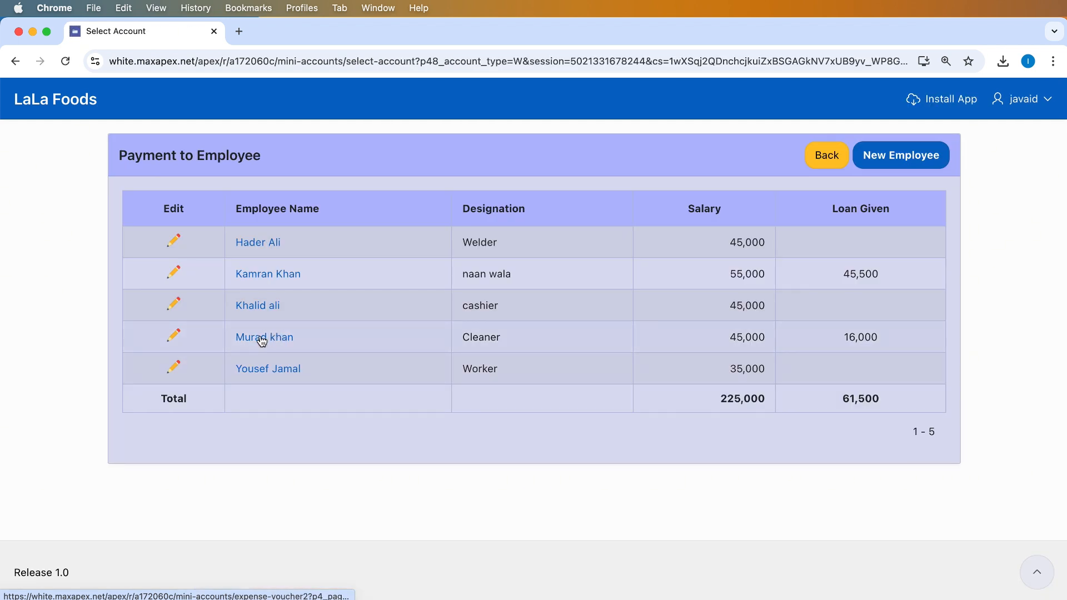
pyautogui.click(274, 337)
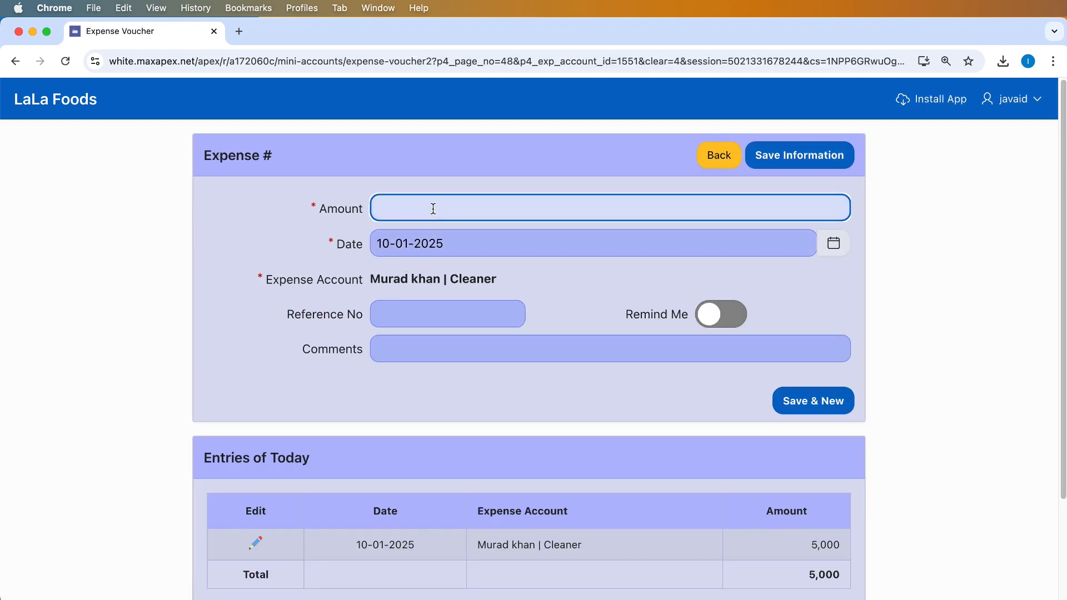
pyautogui.write('32000')
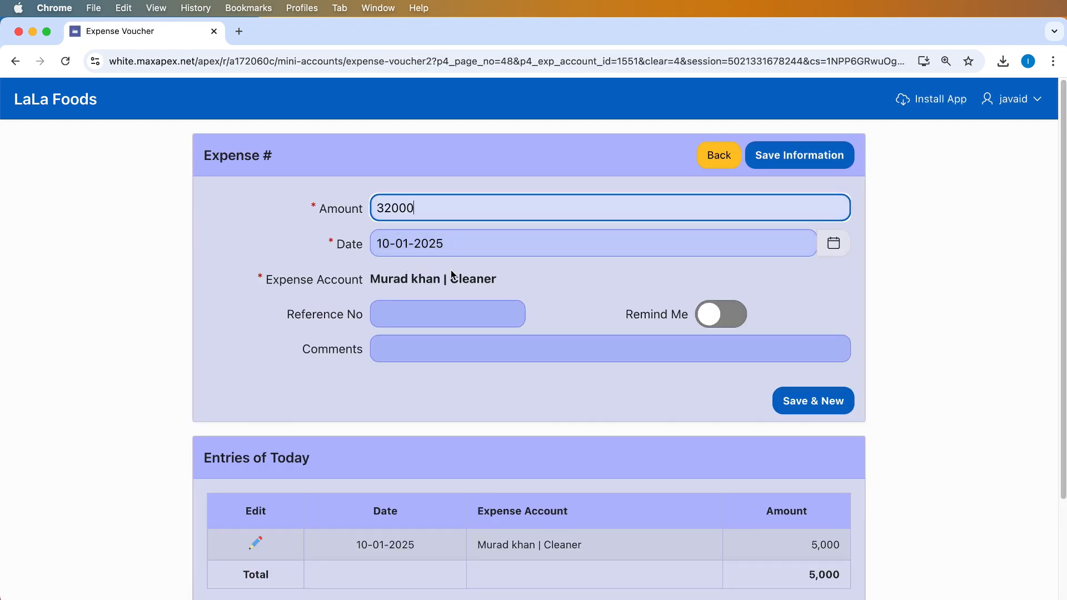
pyautogui.click(834, 242)
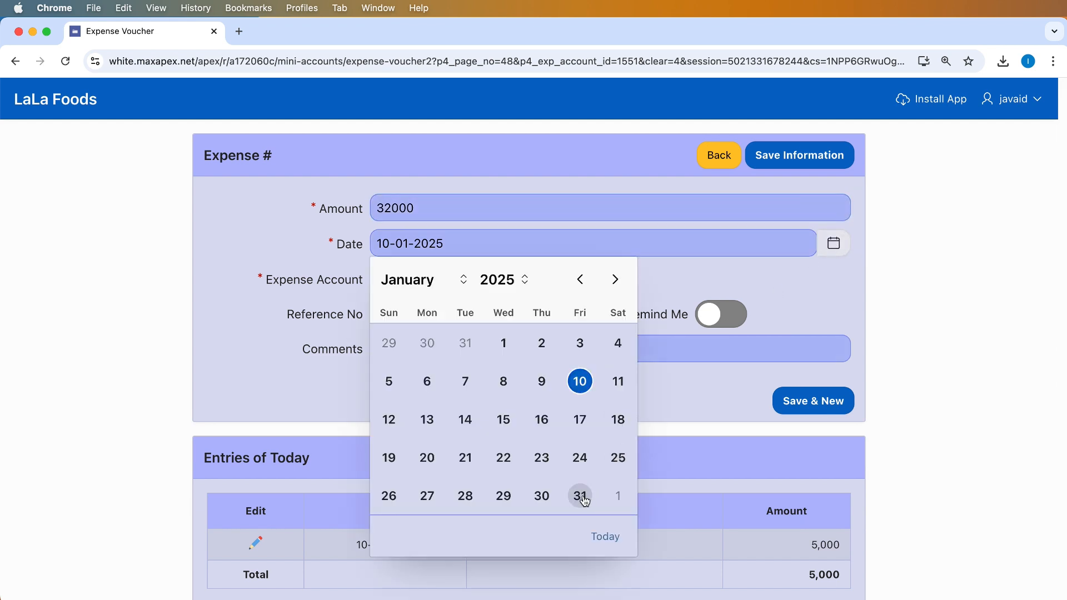
pyautogui.click(581, 496)
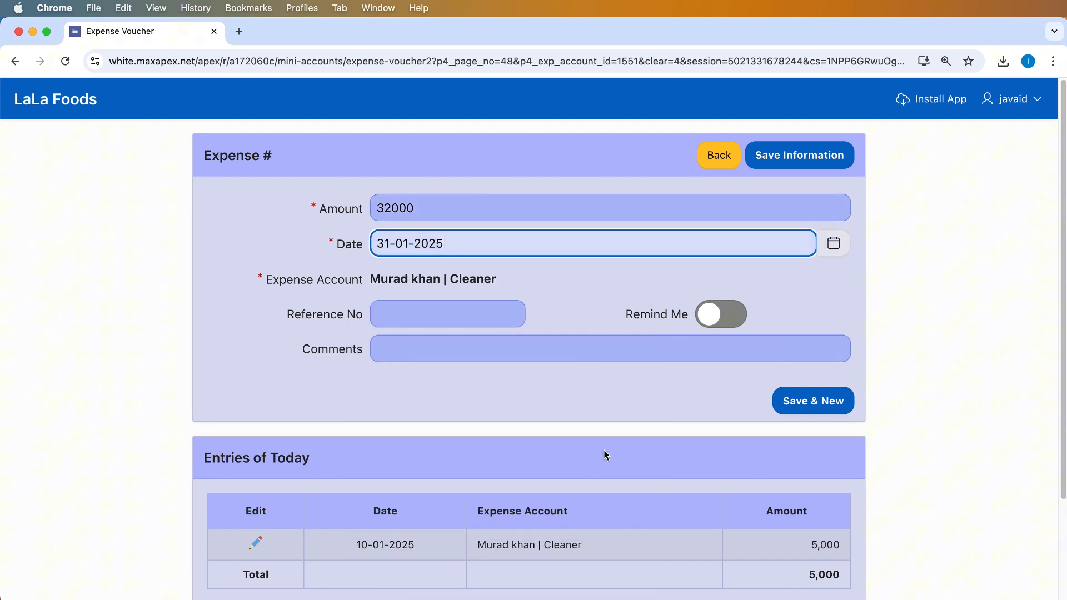
pyautogui.click(786, 161)
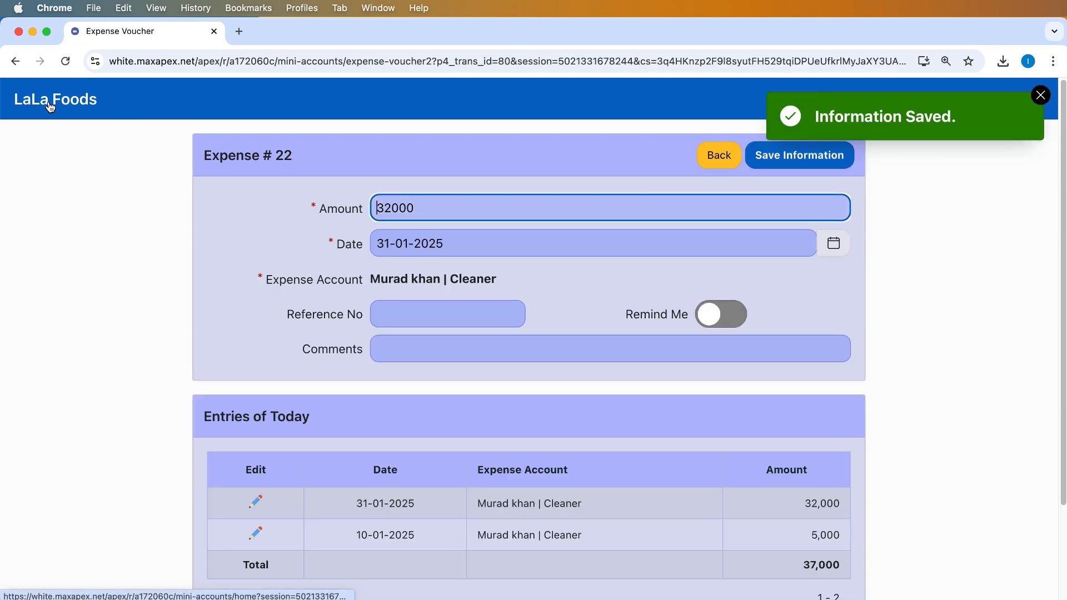
pyautogui.click(51, 106)
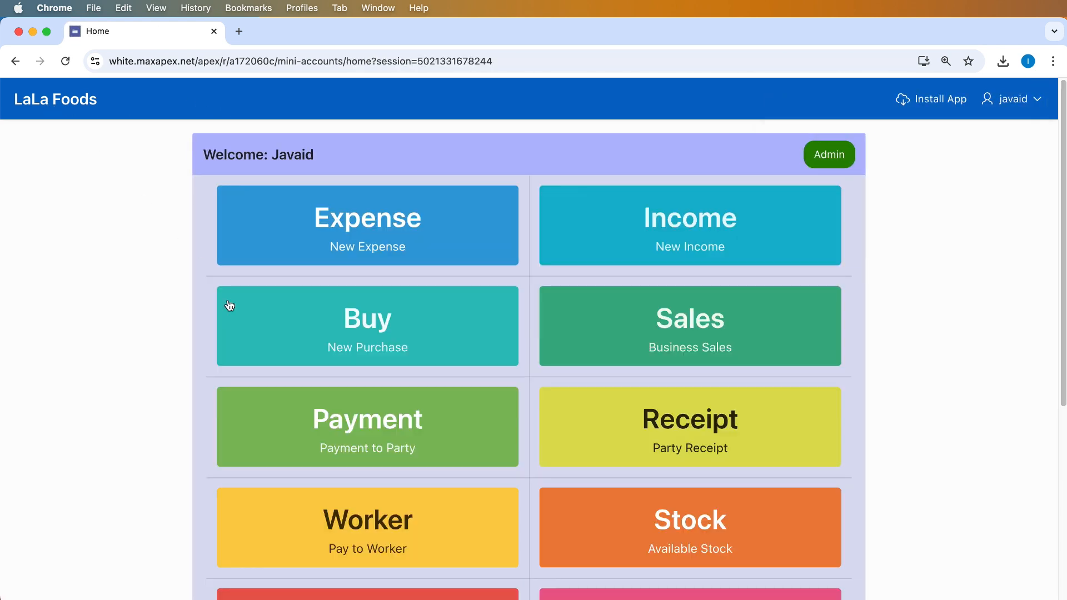
# Reopen the Employee Payments report for Jan-2025 and check the Cleaner's payment due of 0
pyautogui.scroll(-3, 334, 543)
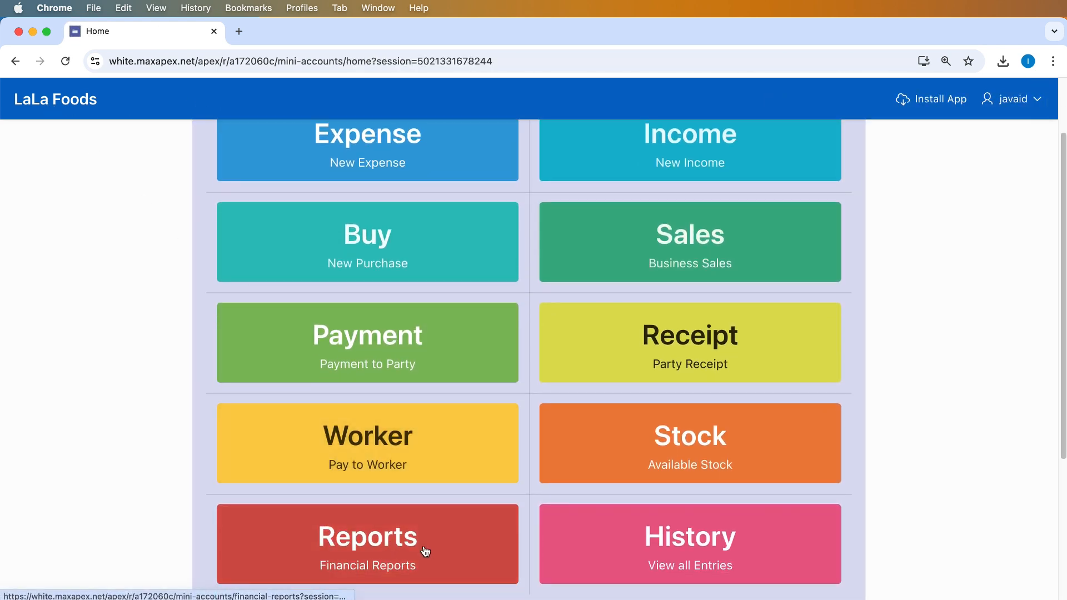
pyautogui.click(460, 552)
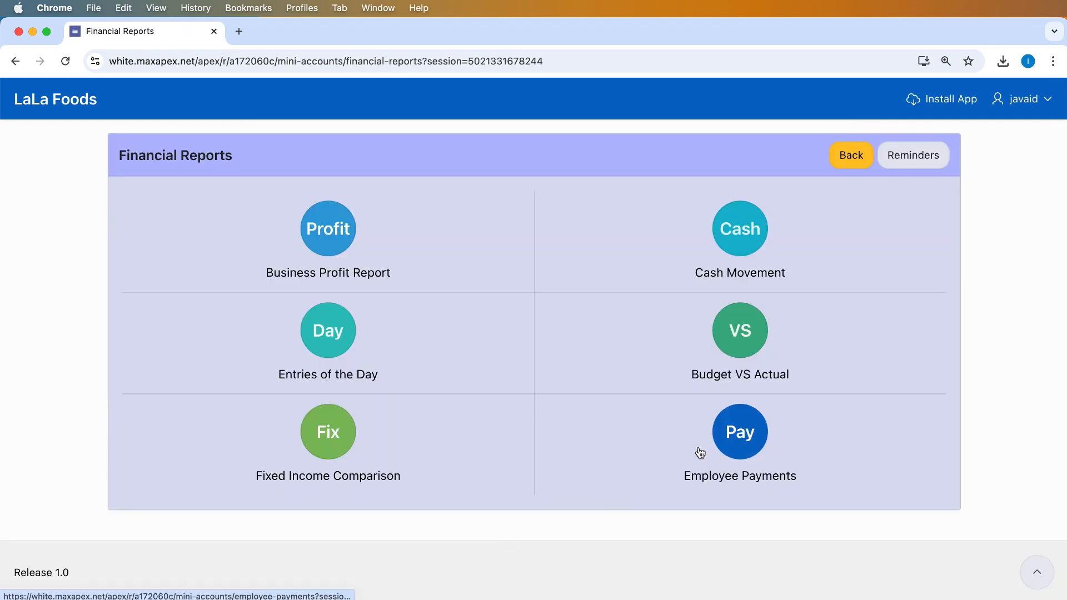
pyautogui.click(726, 442)
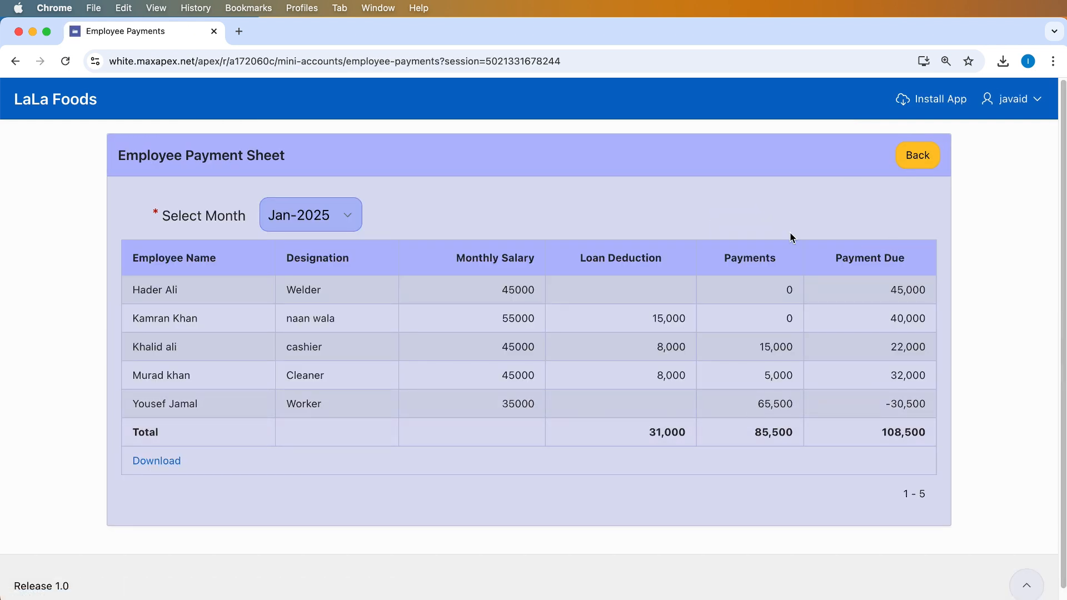
pyautogui.click(294, 211)
pyautogui.click(295, 202)
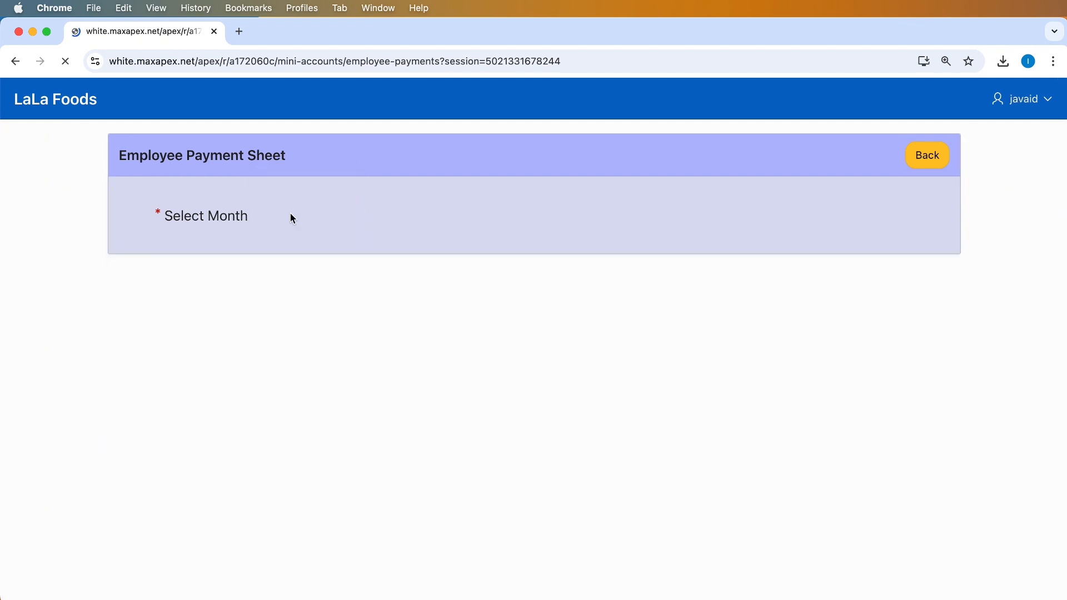
pyautogui.click(290, 213)
pyautogui.click(291, 235)
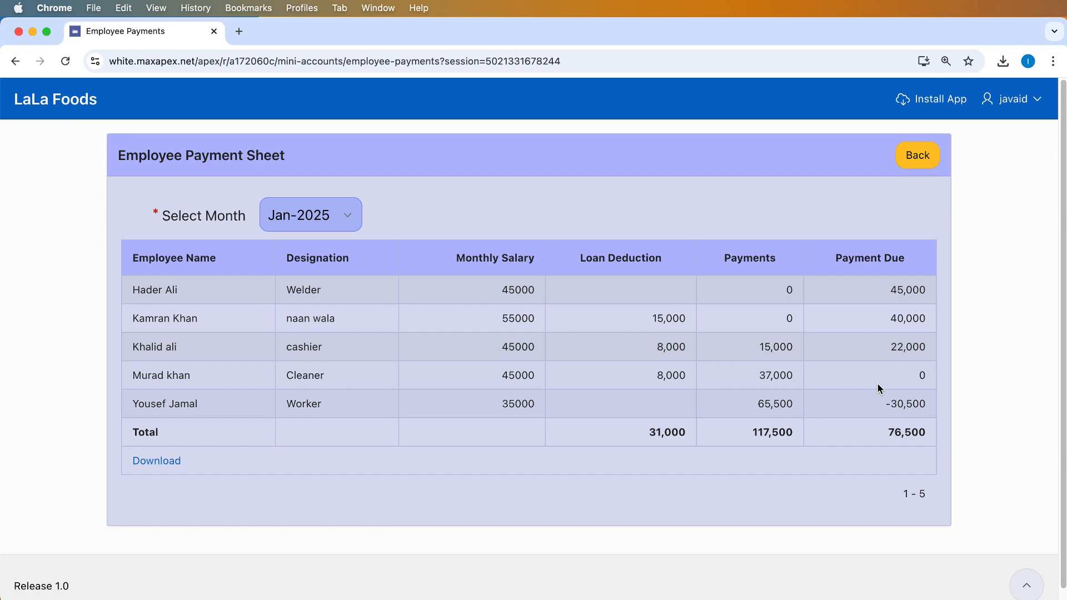
pyautogui.moveTo(879, 384); pyautogui.dragTo(963, 373)
pyautogui.click(906, 374)
# Show the Cash Movement report for 31-01-2025 and highlight its single 32,000 expense payment
pyautogui.click(916, 159)
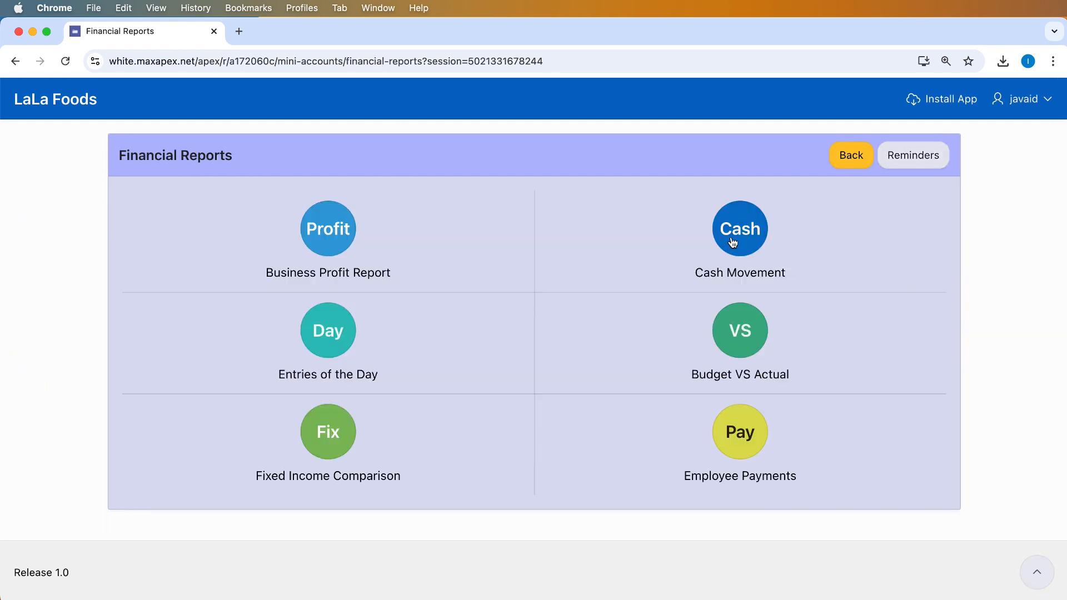
pyautogui.click(730, 247)
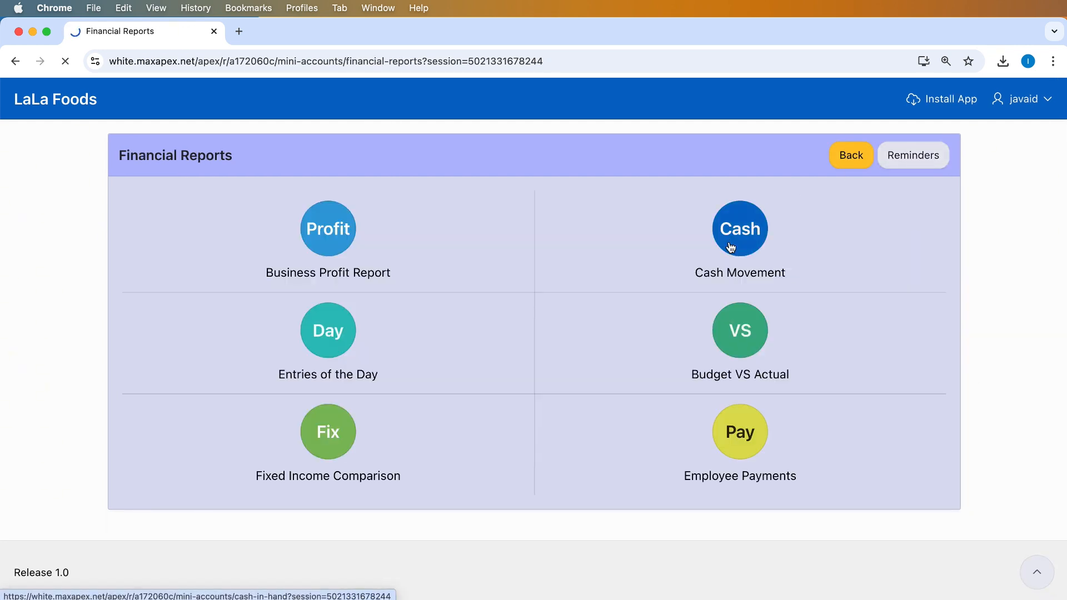
pyautogui.click(445, 212)
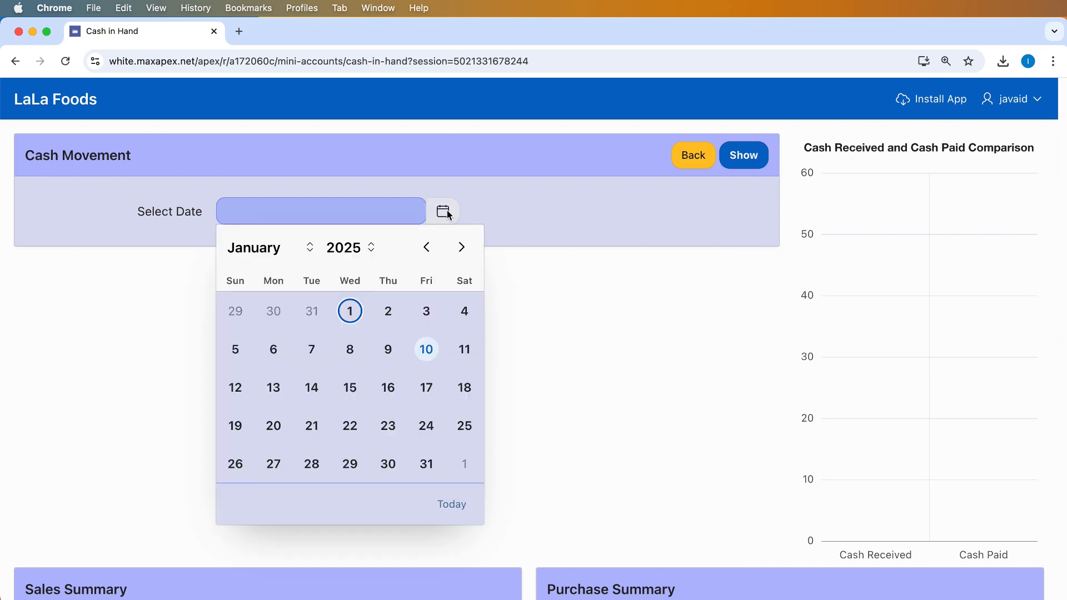
pyautogui.click(425, 463)
pyautogui.click(730, 163)
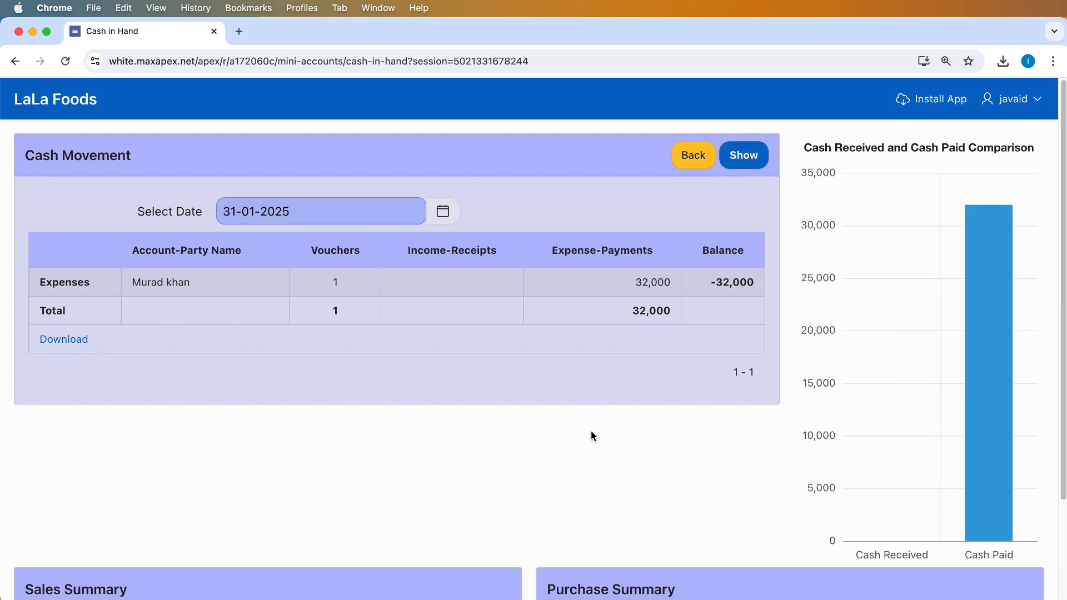
pyautogui.scroll(-3, 591, 433)
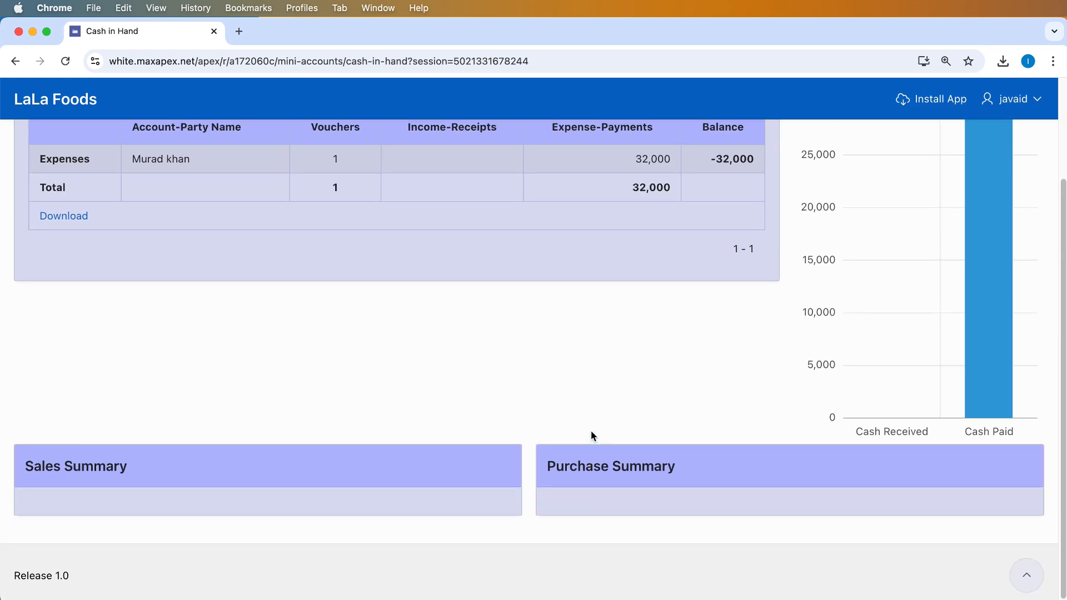
pyautogui.scroll(3, 592, 433)
pyautogui.moveTo(635, 283); pyautogui.dragTo(671, 284)
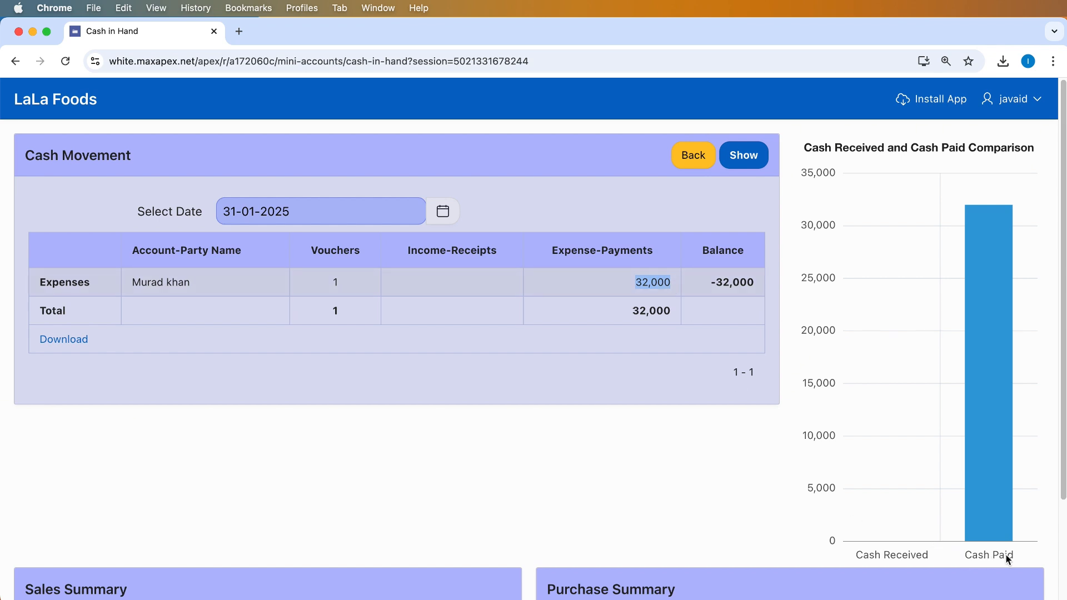
# Show the cash movement report for 10-01-2025
pyautogui.click(430, 212)
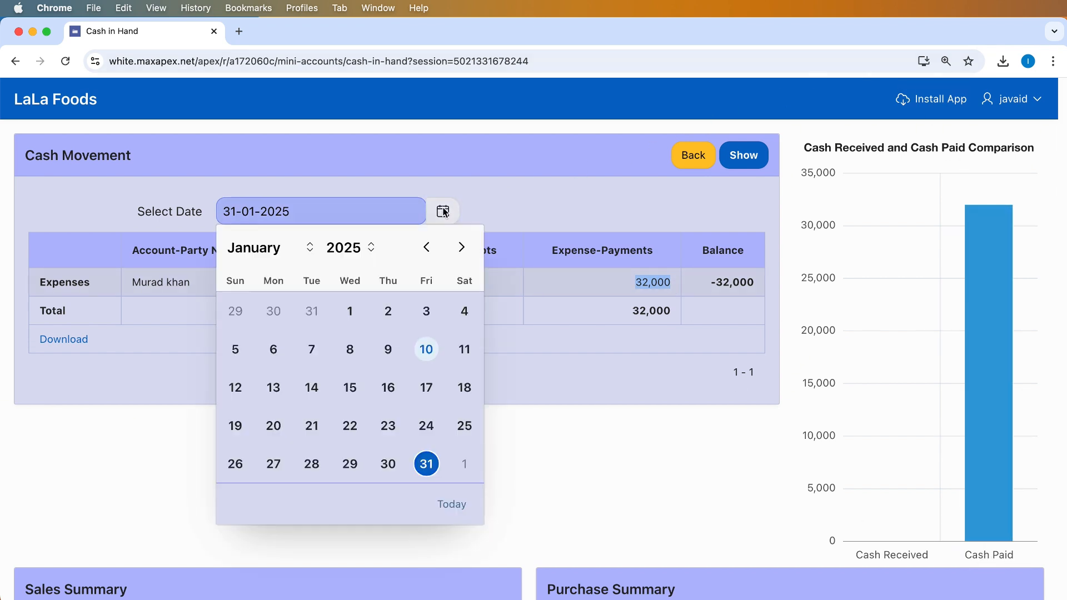
pyautogui.click(426, 351)
pyautogui.click(729, 157)
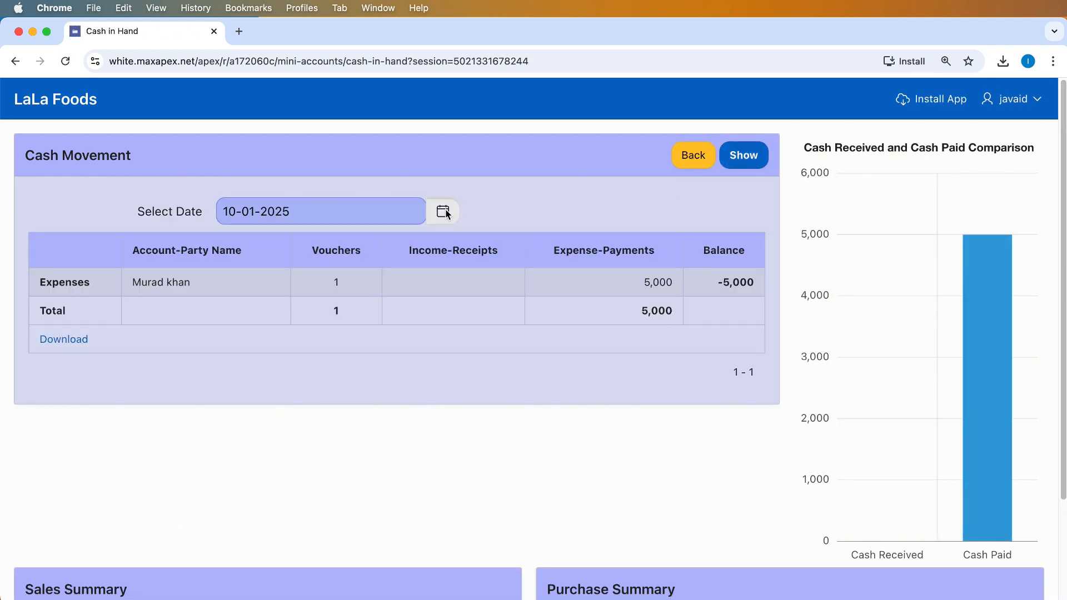
# Switch the report to 04-01-2025 and review its cash sales rows and summaries
pyautogui.click(443, 212)
pyautogui.click(462, 309)
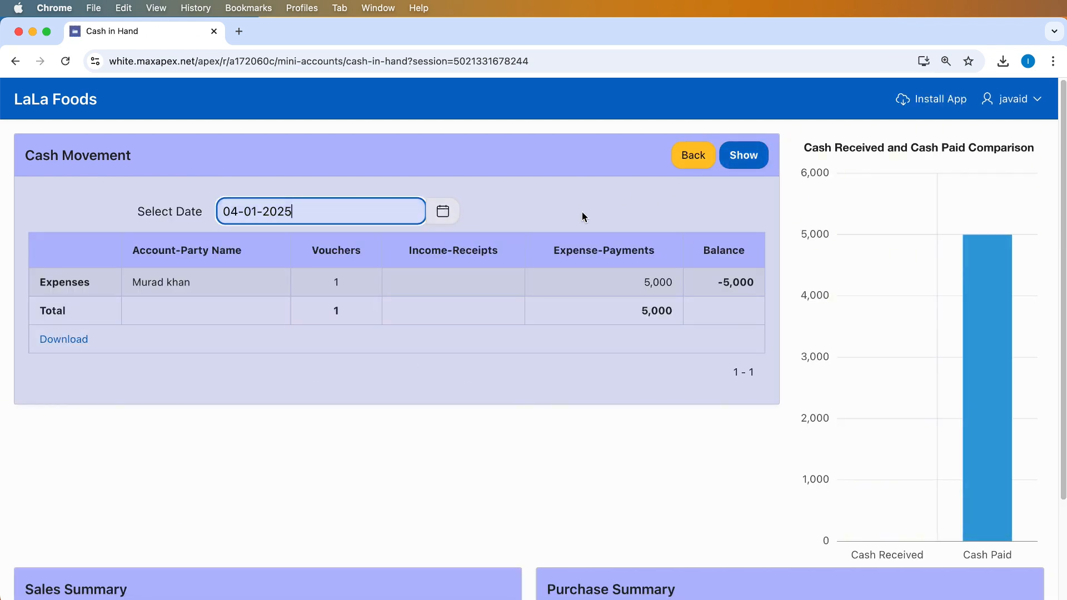
pyautogui.click(735, 160)
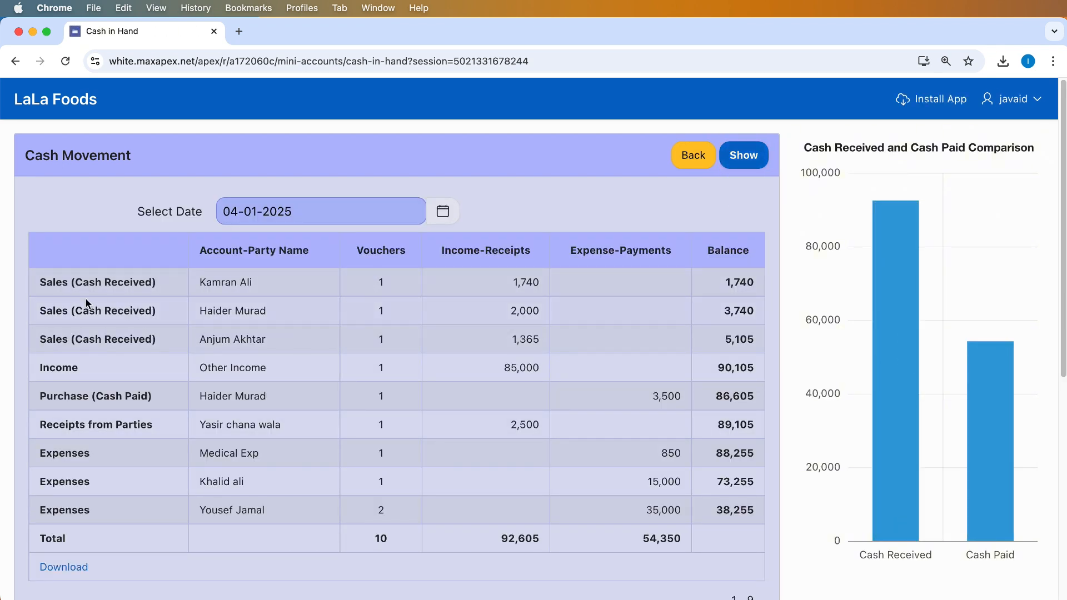
pyautogui.moveTo(38, 282); pyautogui.dragTo(384, 336)
pyautogui.scroll(-3, 448, 491)
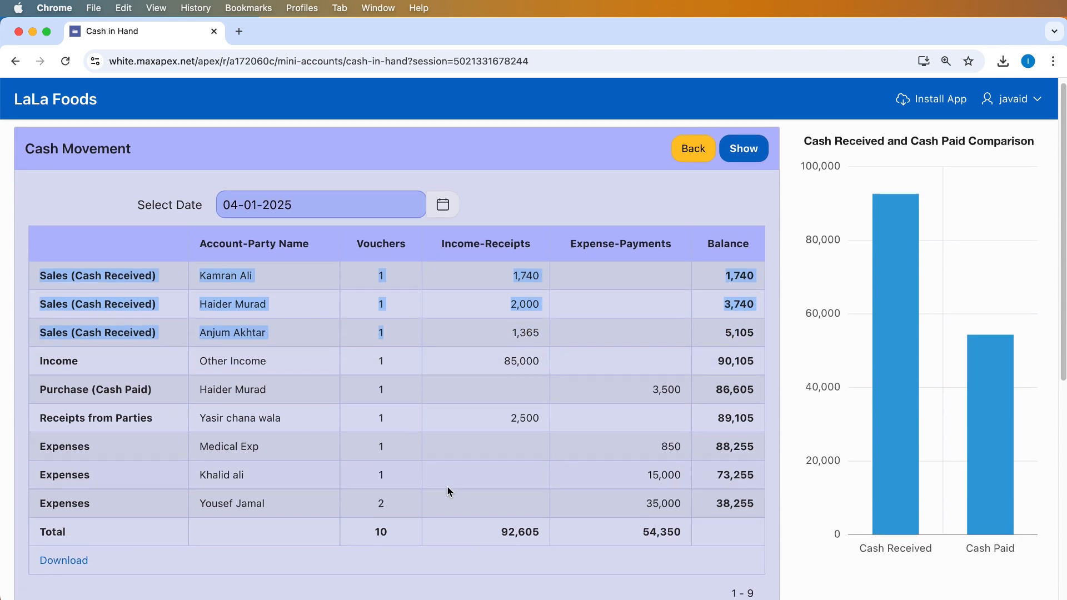
pyautogui.scroll(-10, 448, 491)
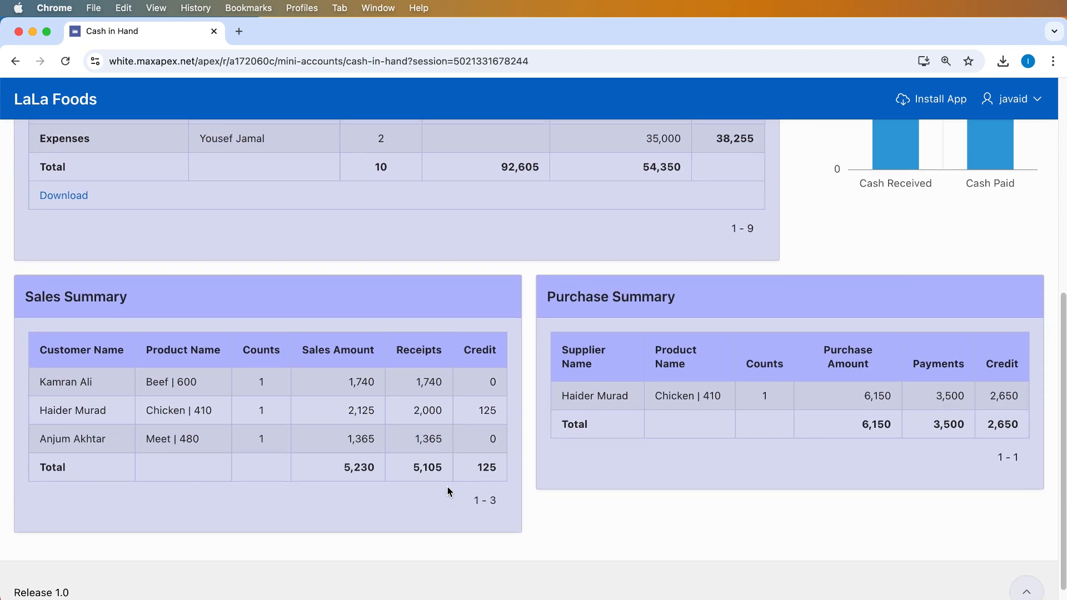